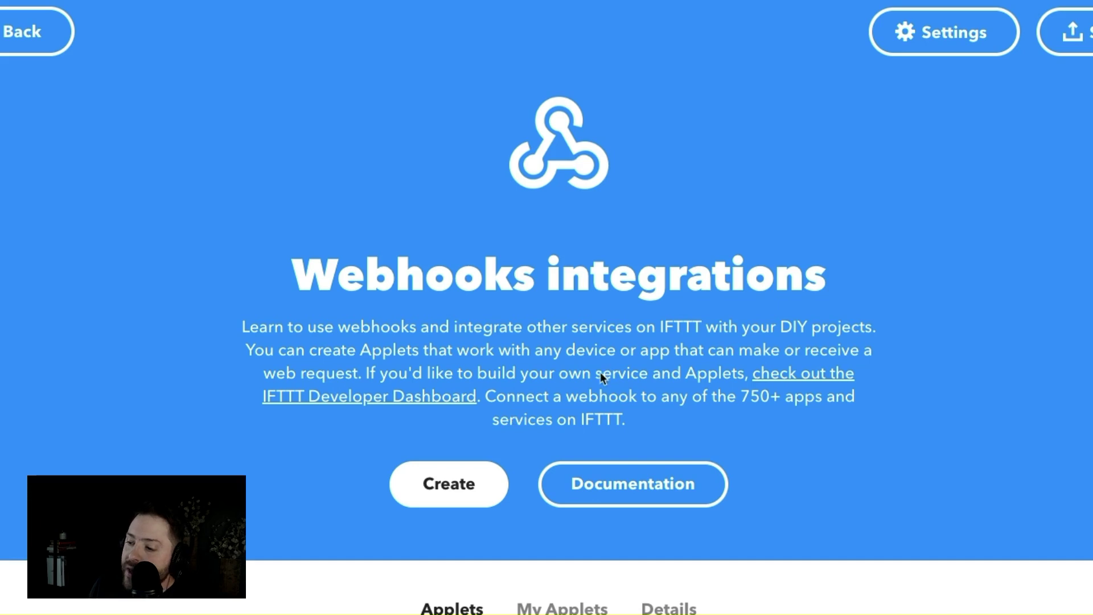
# - Scroll down the Webhooks service page to view its intro and tabs
pyautogui.scroll(-2, 592, 381)
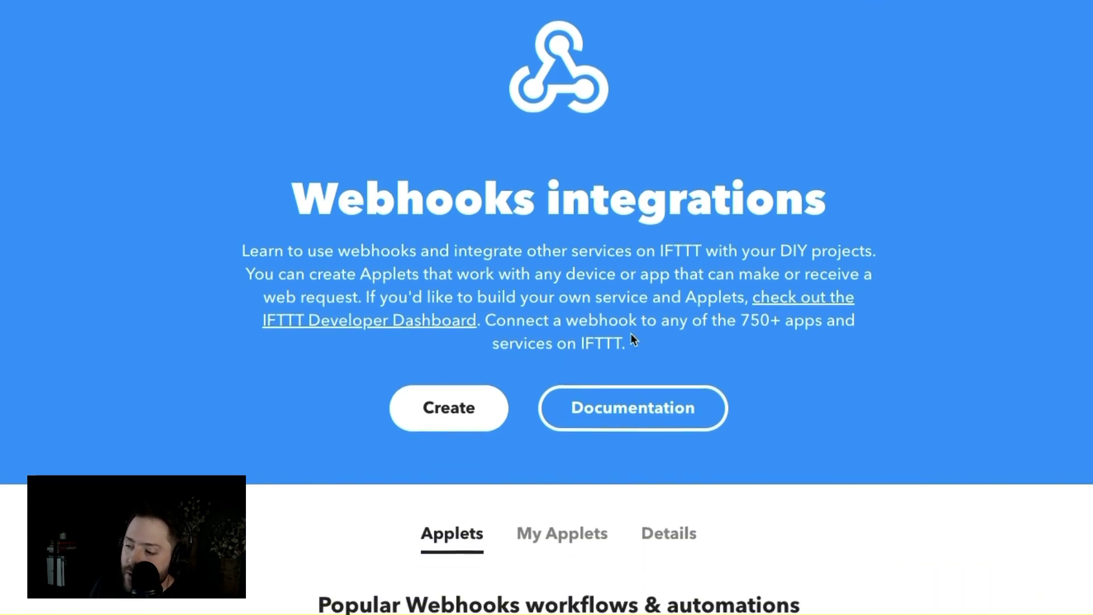
pyautogui.scroll(-1, 632, 338)
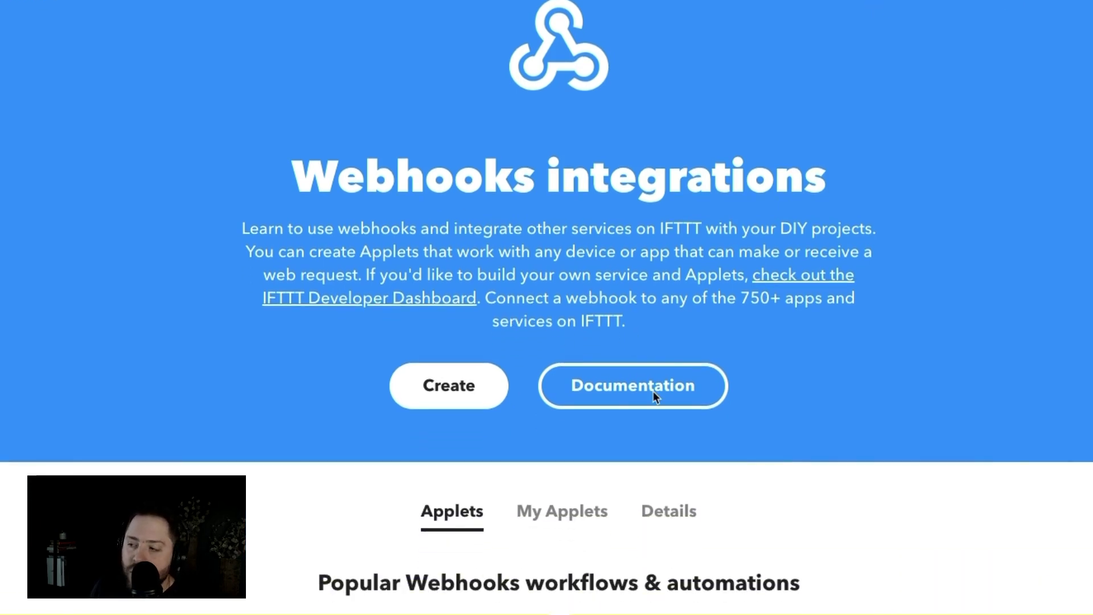
# - Open the Webhooks documentation and locate the account key and the trigger URL's {event} placeholder
pyautogui.click(655, 392)
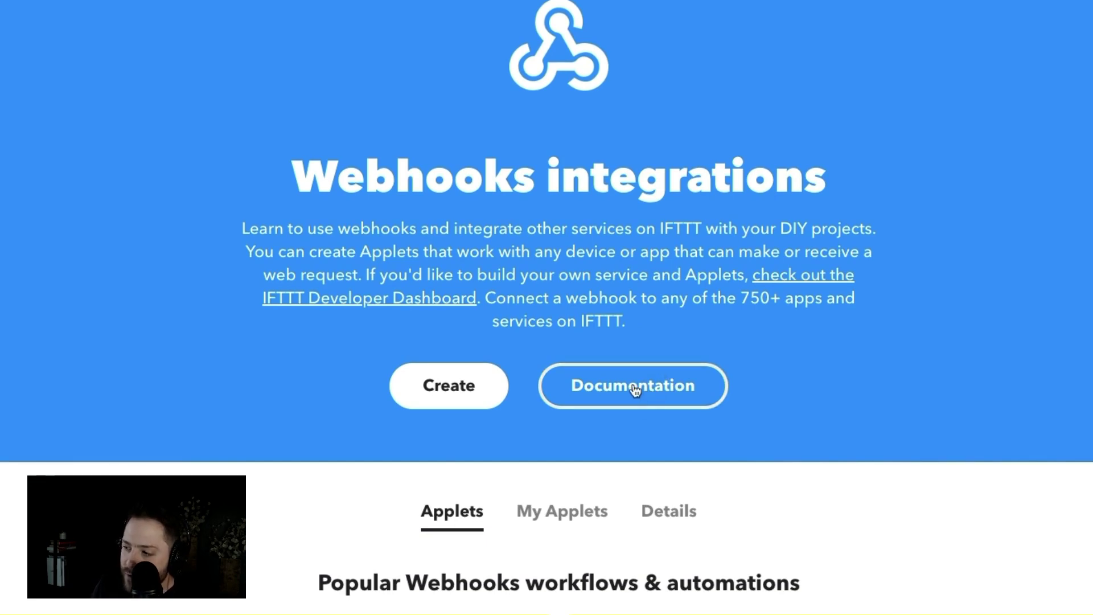
pyautogui.scroll(-1, 497, 296)
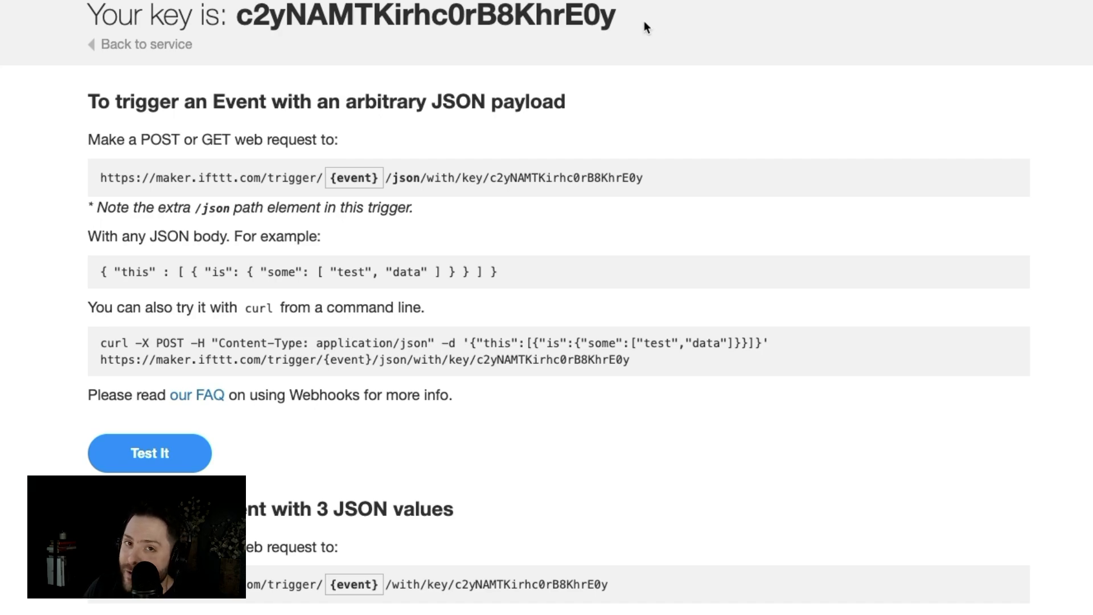
pyautogui.scroll(-2, 414, 128)
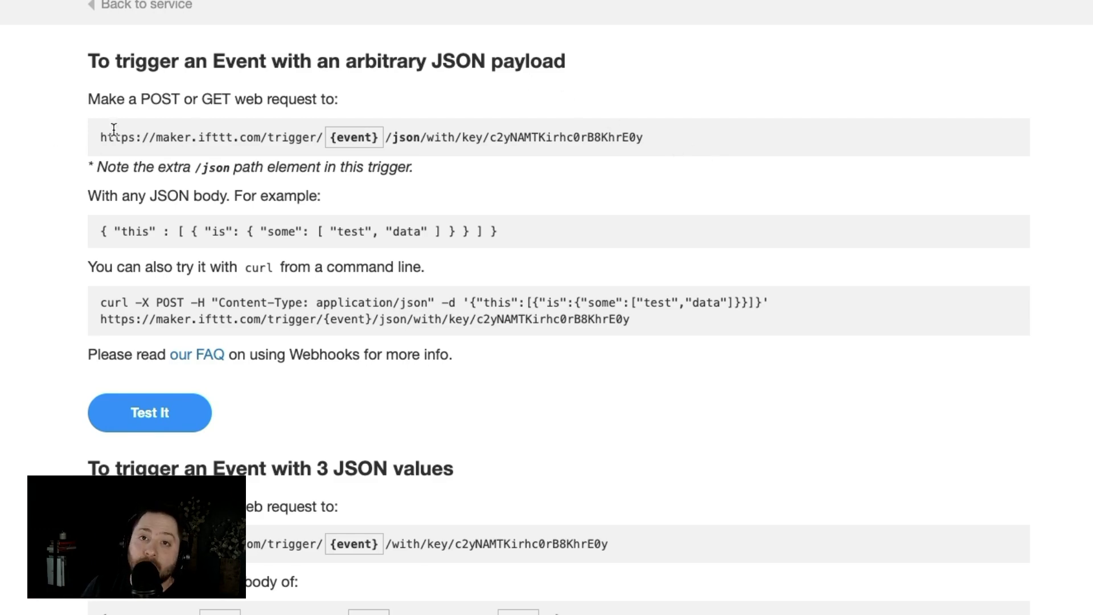
pyautogui.click(377, 139)
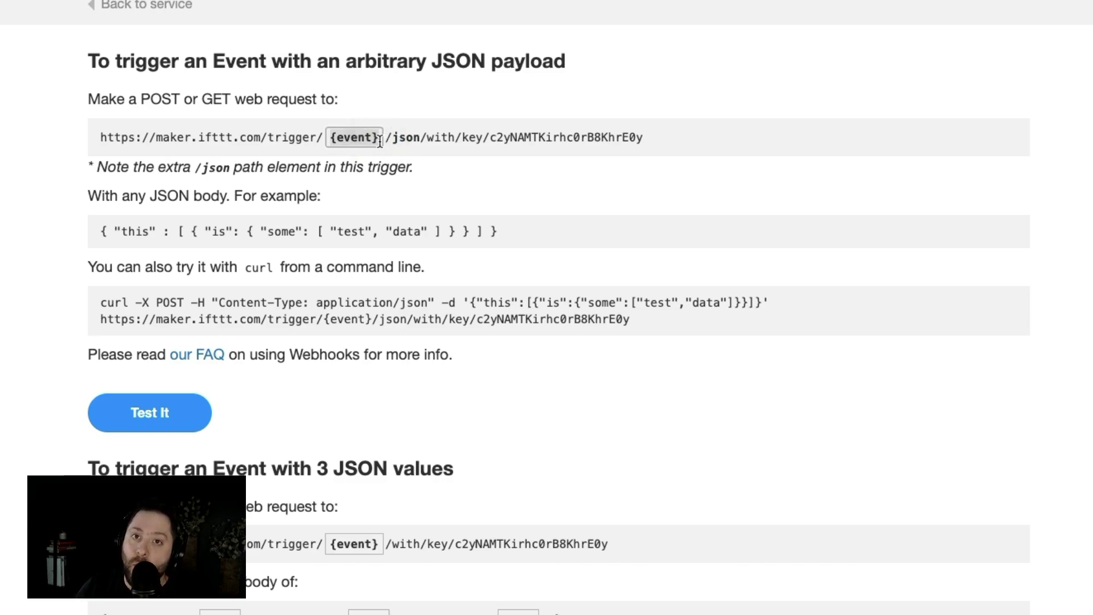
pyautogui.scroll(-3, 263, 279)
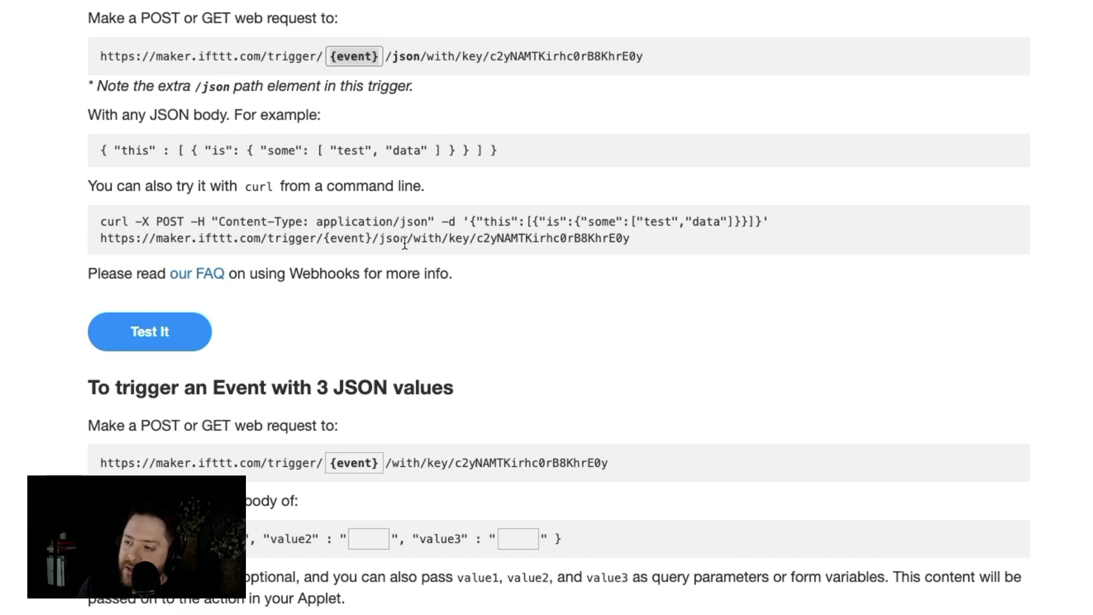
pyautogui.scroll(4, 202, 400)
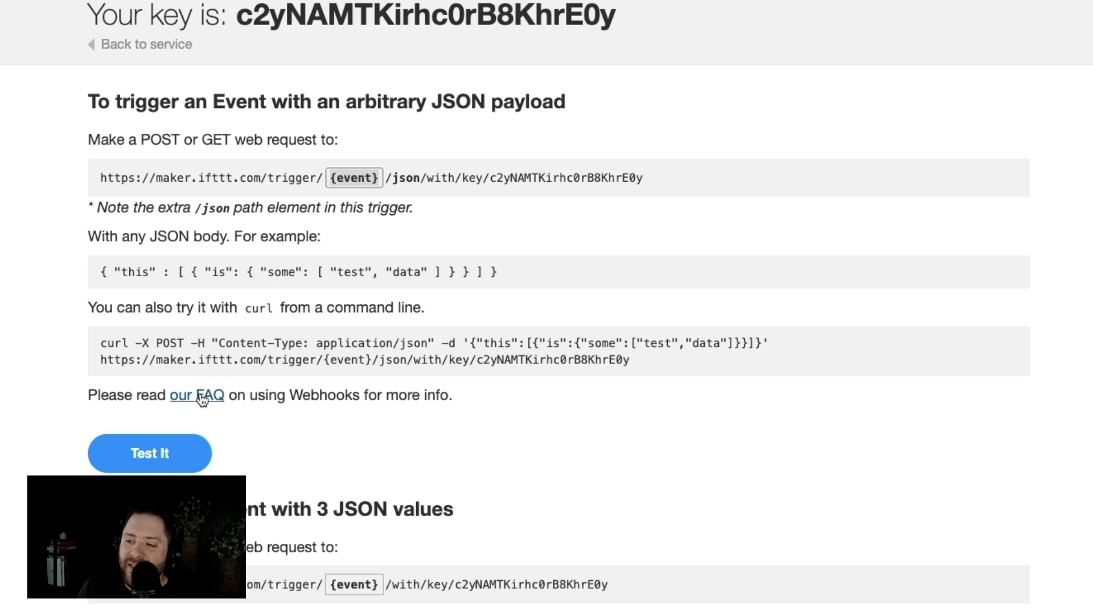
# - Open the Webhooks service FAQ and read through it
pyautogui.click(202, 397)
pyautogui.scroll(-5, 527, 82)
pyautogui.scroll(-4, 528, 83)
pyautogui.scroll(-4, 503, 195)
pyautogui.scroll(9, 504, 195)
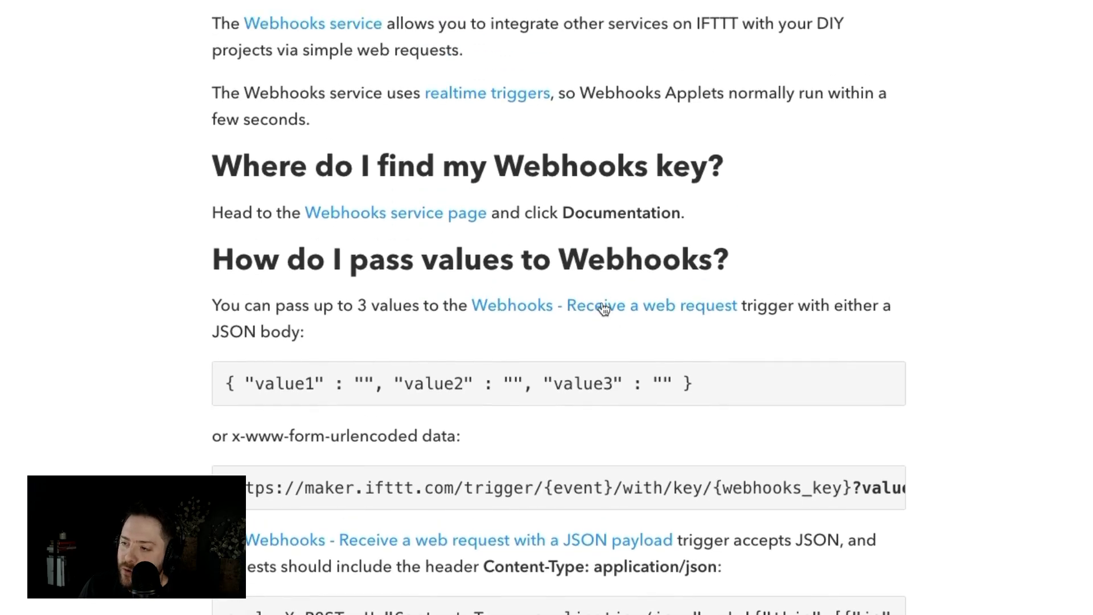
pyautogui.scroll(-9, 602, 305)
pyautogui.scroll(-9, 602, 302)
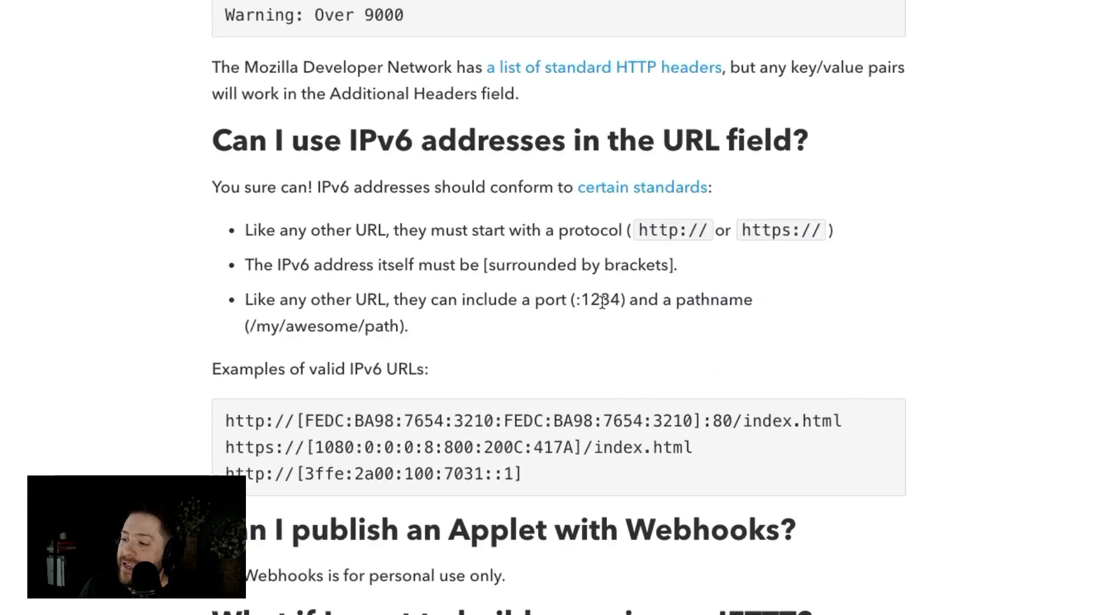
pyautogui.scroll(20, 602, 305)
pyautogui.scroll(-1, 603, 307)
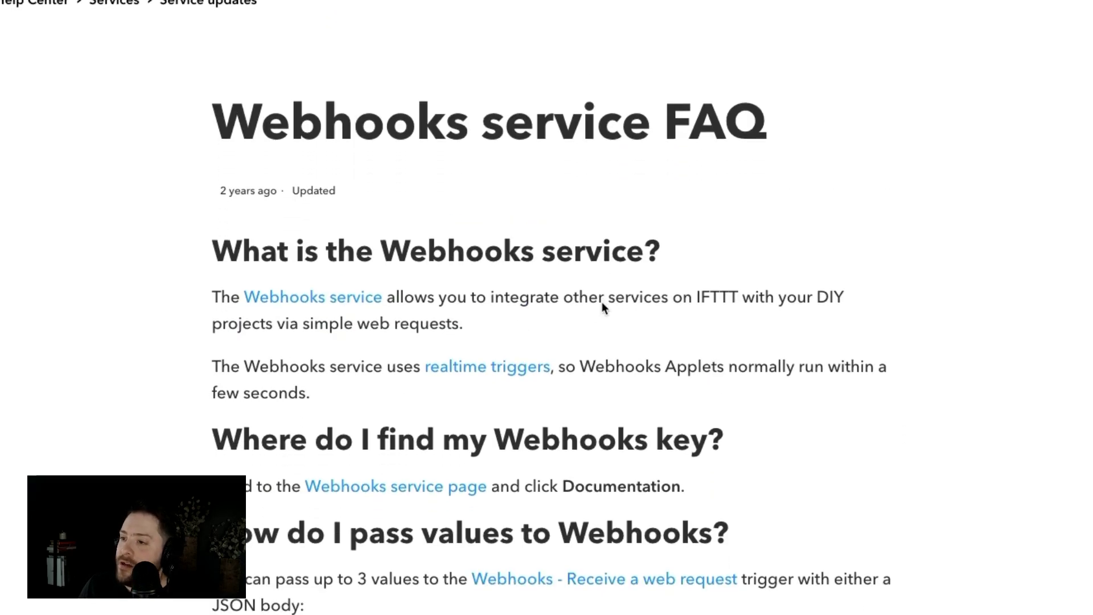
# - Return to the Webhooks service page and scroll down its content
pyautogui.click(284, 295)
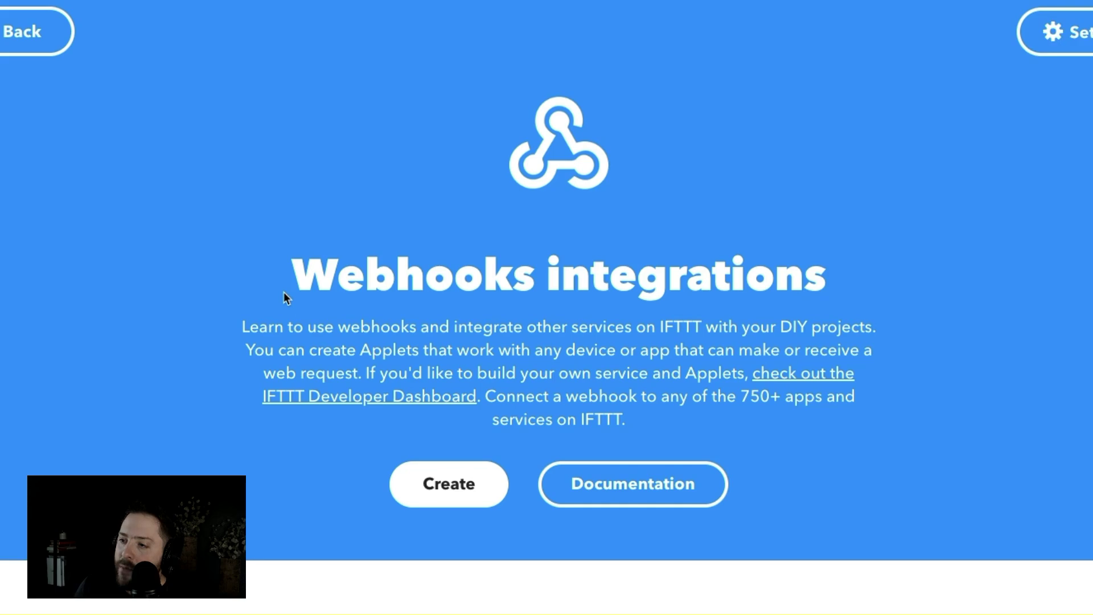
pyautogui.scroll(-3, 283, 298)
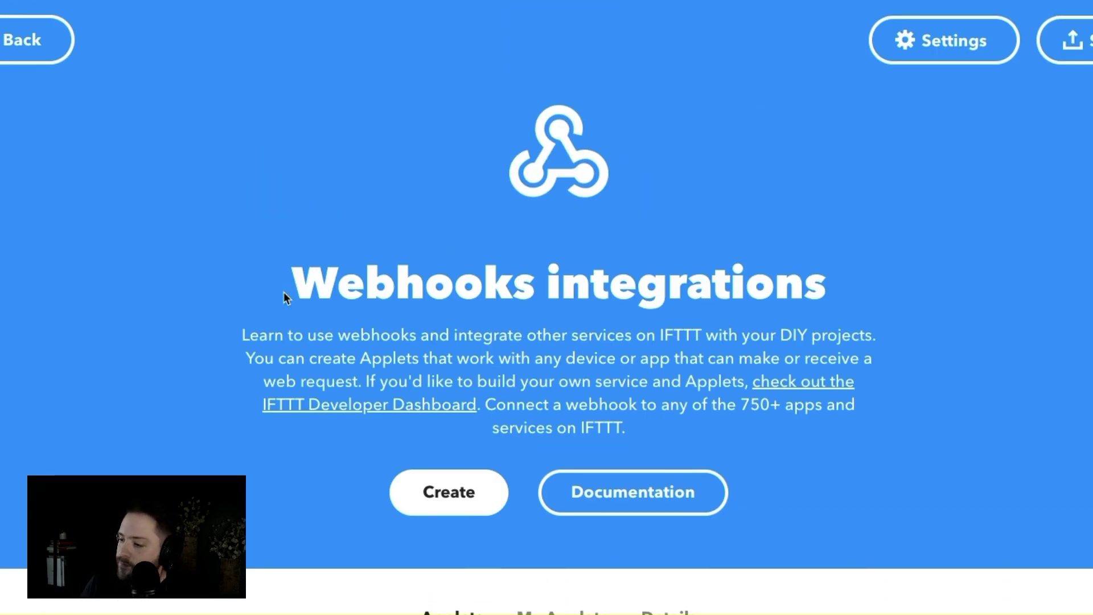
pyautogui.scroll(-5, 742, 347)
# - Show the Webhooks Details listing its triggers, queries and actions
pyautogui.click(673, 373)
pyautogui.scroll(-3, 675, 365)
pyautogui.scroll(-2, 676, 368)
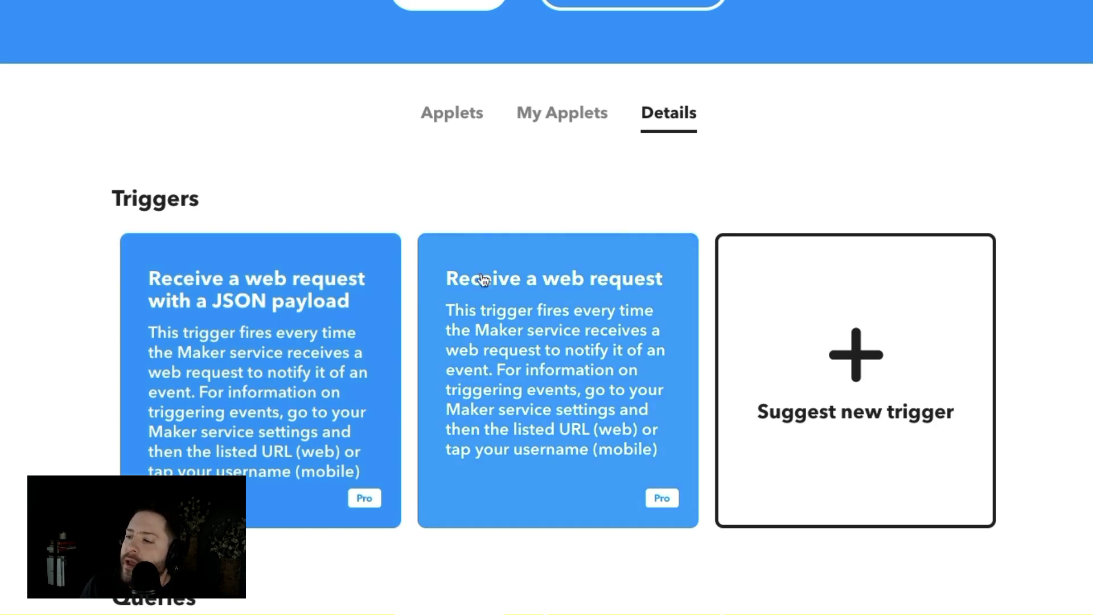
# - Open the Receive a web request trigger and review its Event Name field
pyautogui.click(562, 329)
pyautogui.scroll(-5, 561, 328)
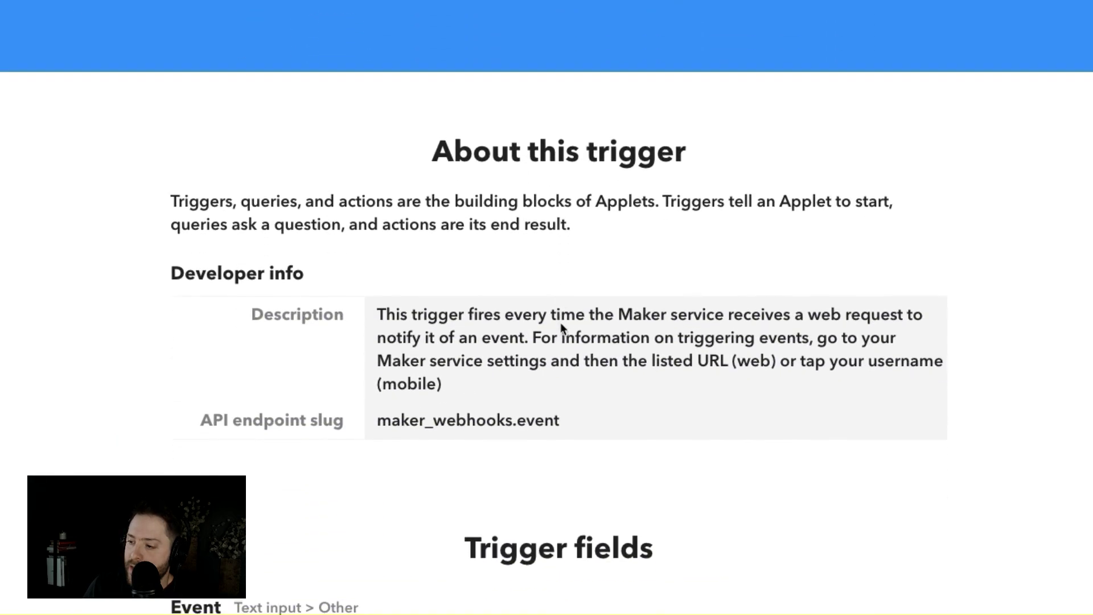
pyautogui.scroll(-3, 561, 320)
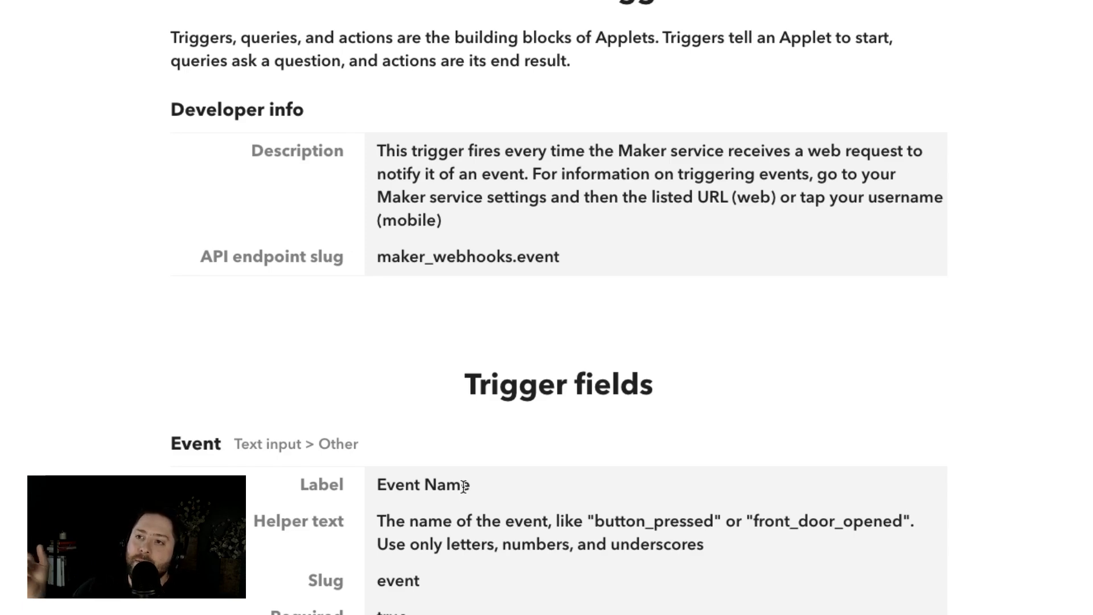
pyautogui.scroll(1, 464, 486)
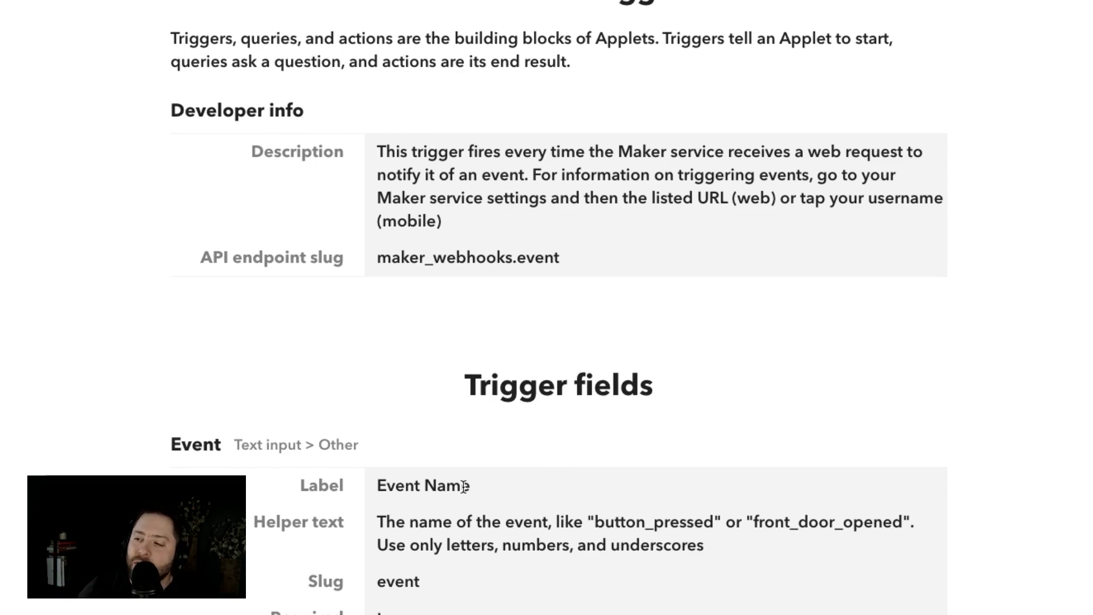
pyautogui.scroll(10, 464, 485)
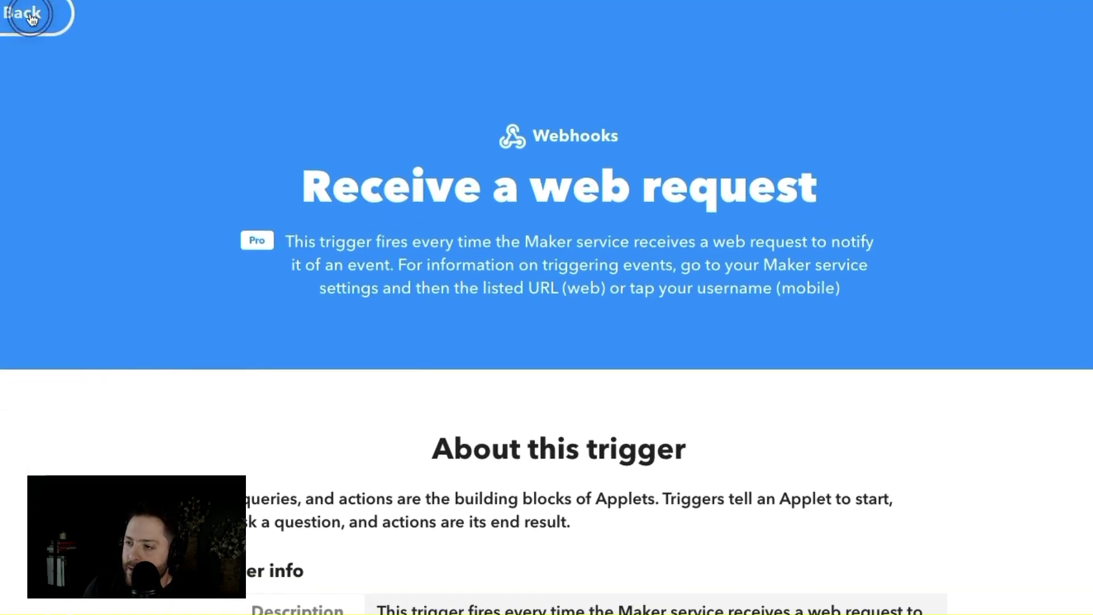
# - Go back to the Webhooks page and review its queries and Make a web request action
pyautogui.click(19, 12)
pyautogui.scroll(-6, 497, 264)
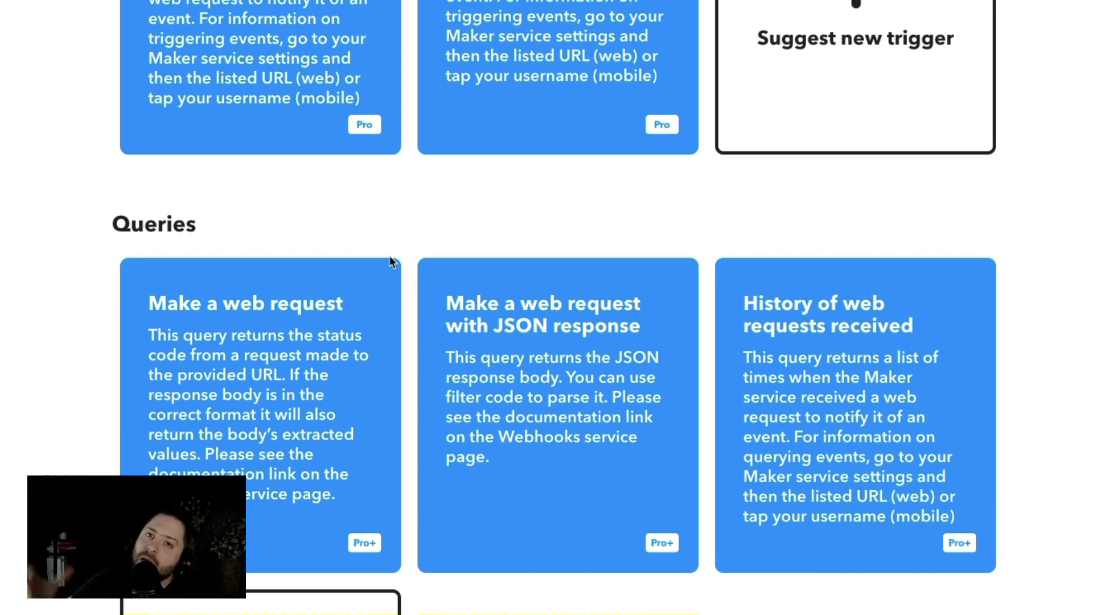
pyautogui.scroll(-8, 390, 261)
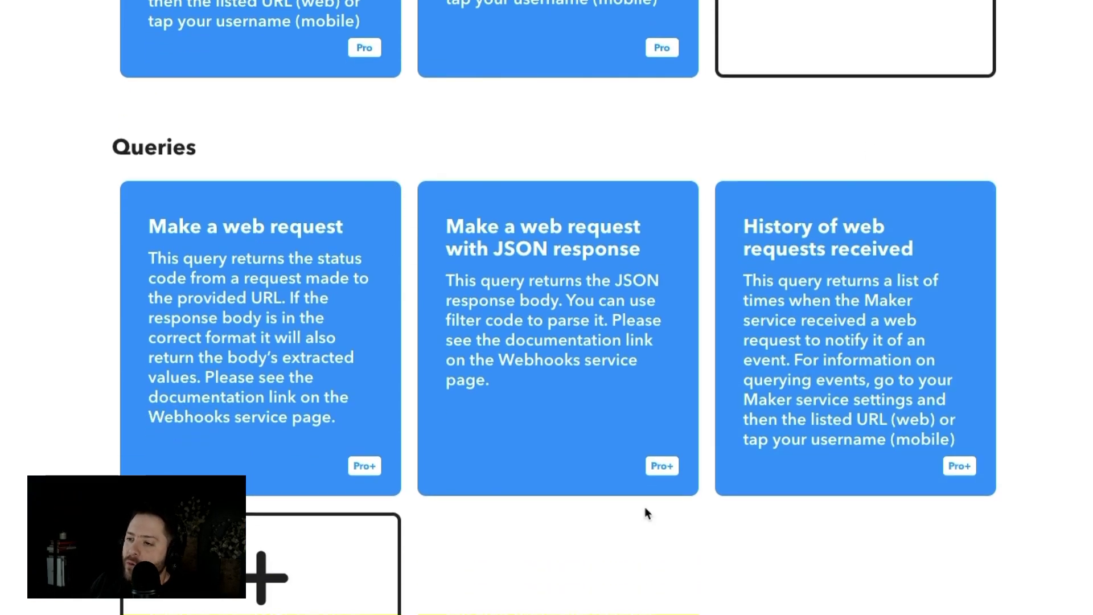
pyautogui.scroll(-2, 490, 249)
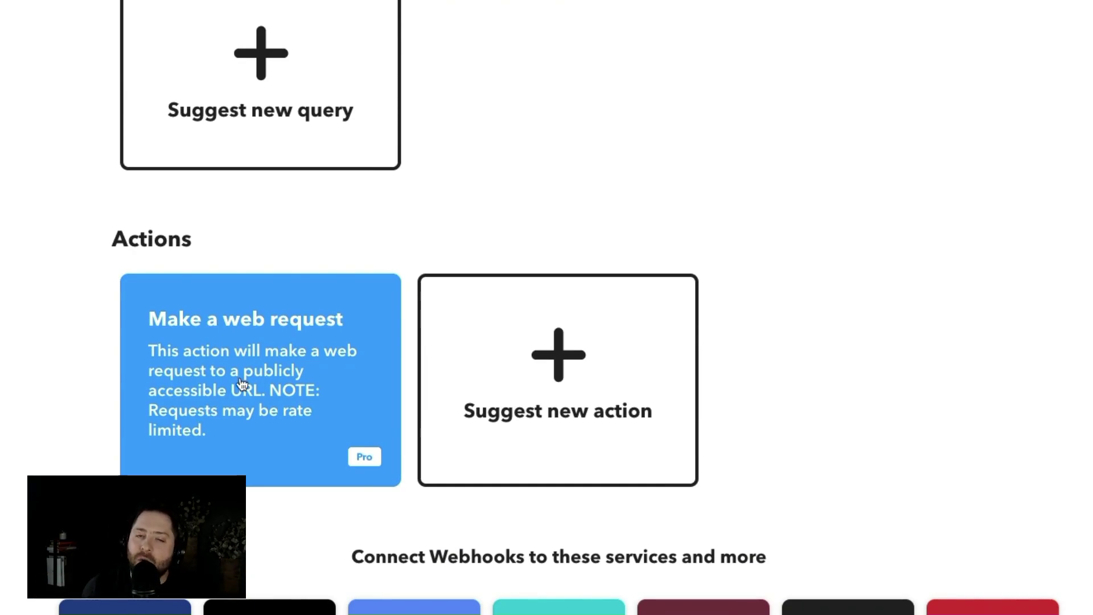
pyautogui.scroll(15, 242, 385)
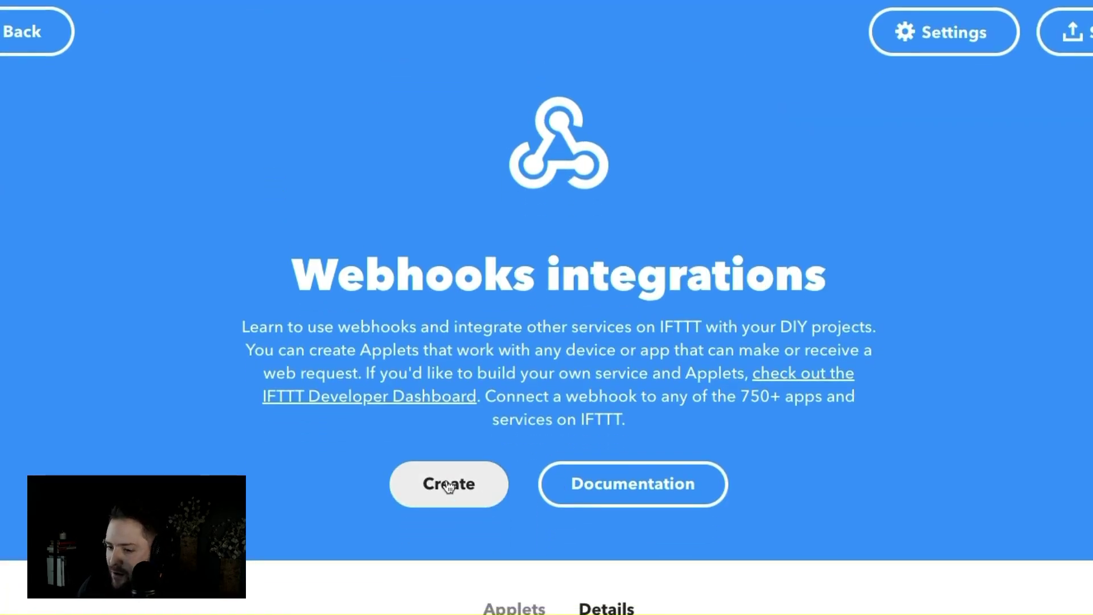
# - Start a new applet and search the trigger services for 'web'
pyautogui.click(448, 486)
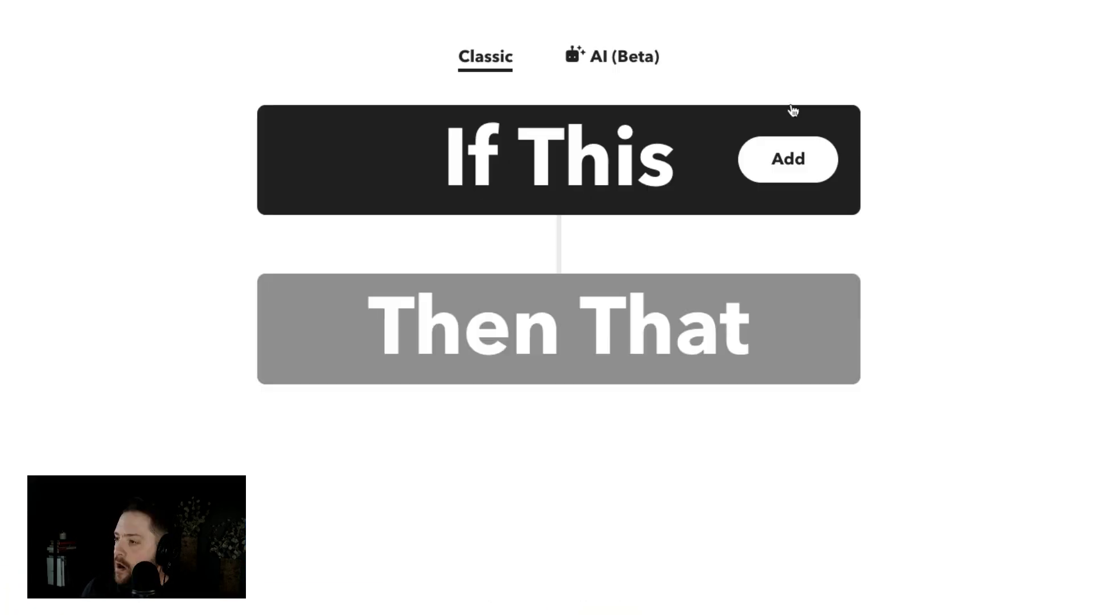
pyautogui.click(781, 166)
pyautogui.click(488, 158)
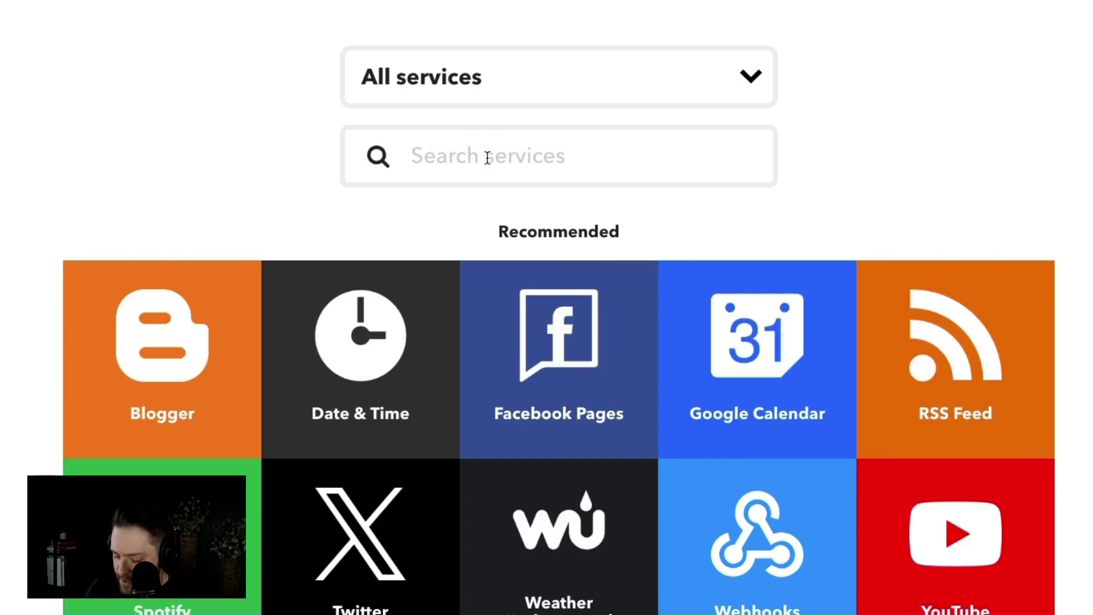
pyautogui.write('web')
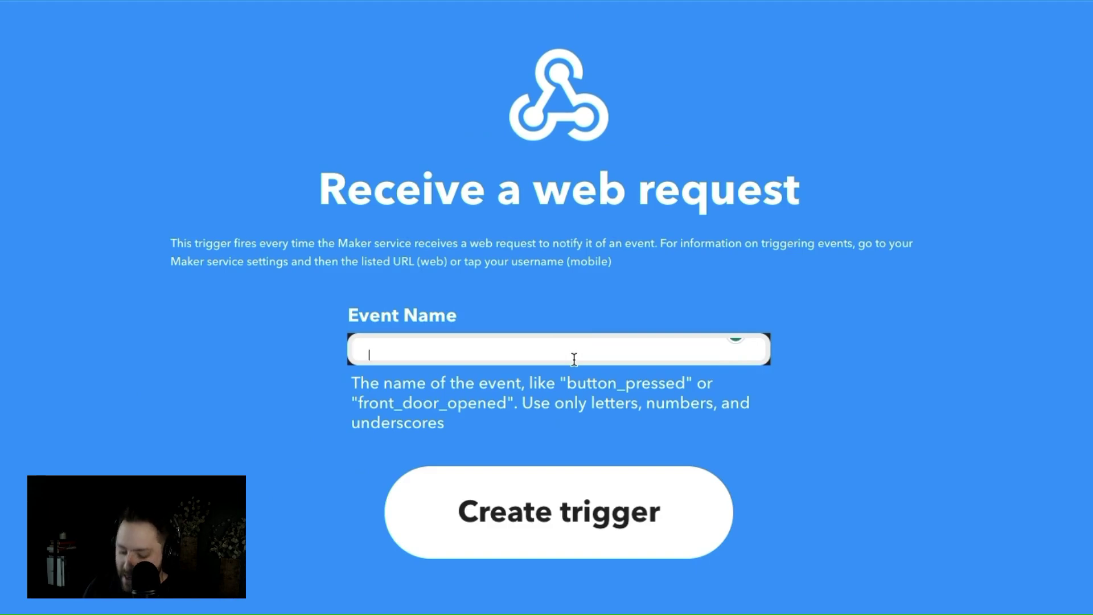
# - Enter google_sheets_test1 as the Receive a web request trigger's event name
pyautogui.write('google')
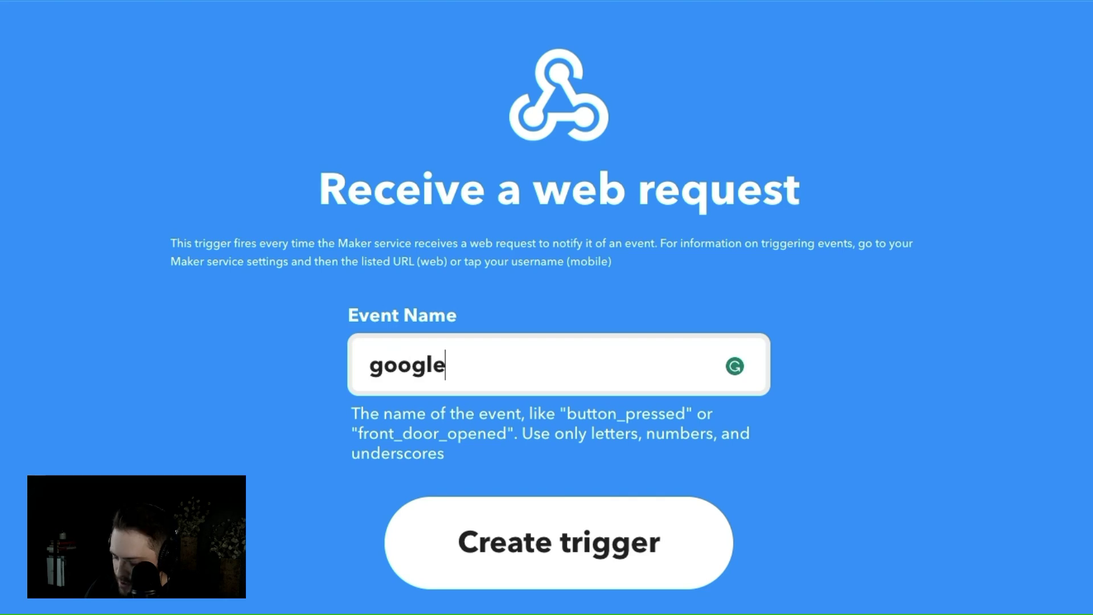
pyautogui.write('_sheets_test1')
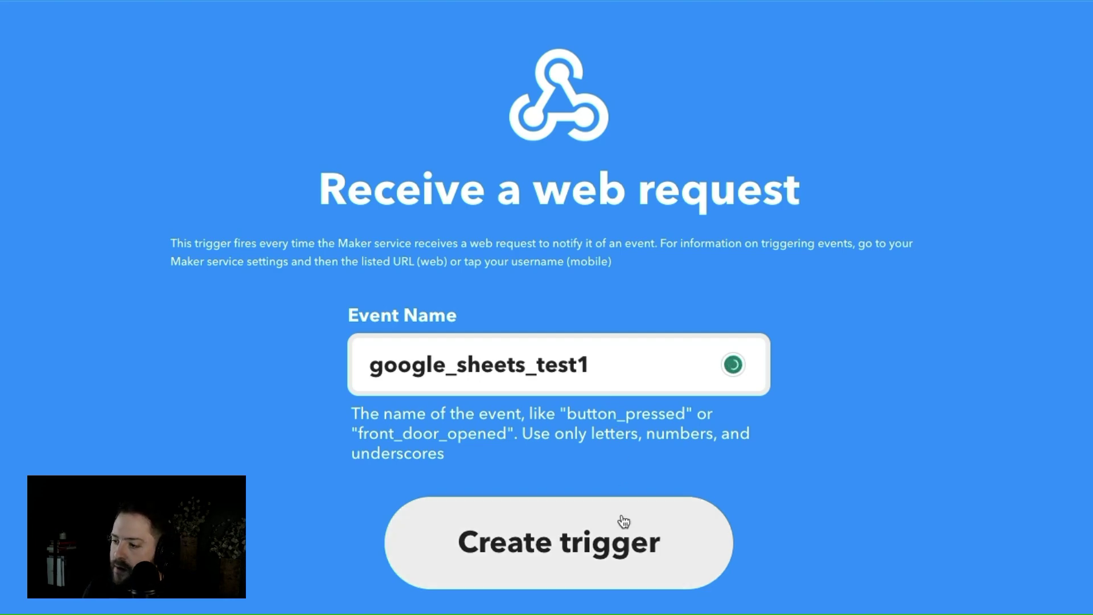
# - Create the trigger and search the action services for 'google'
pyautogui.click(581, 548)
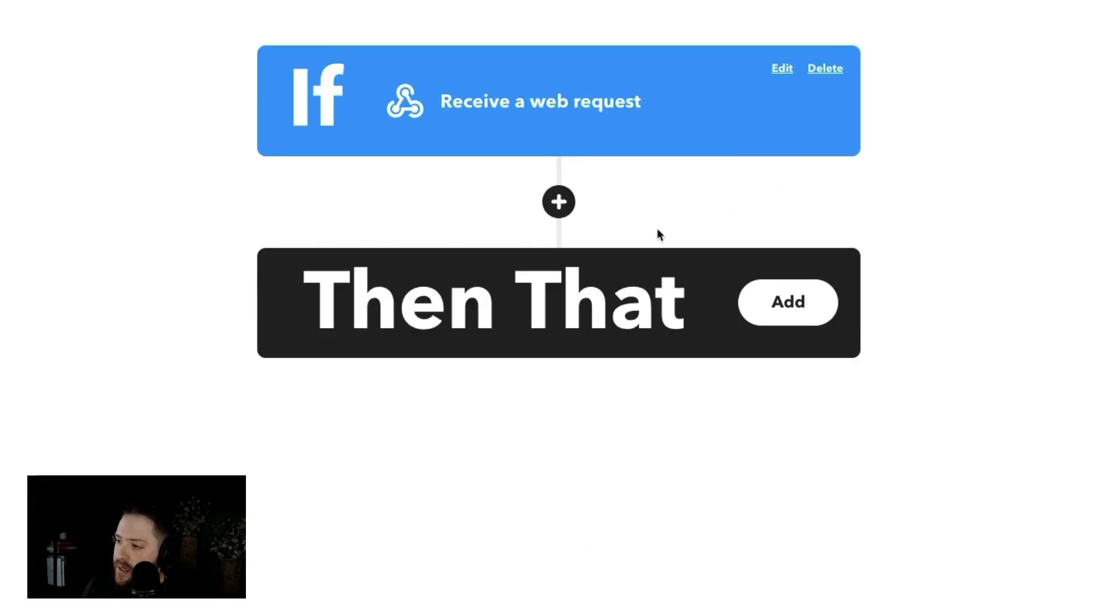
pyautogui.click(778, 310)
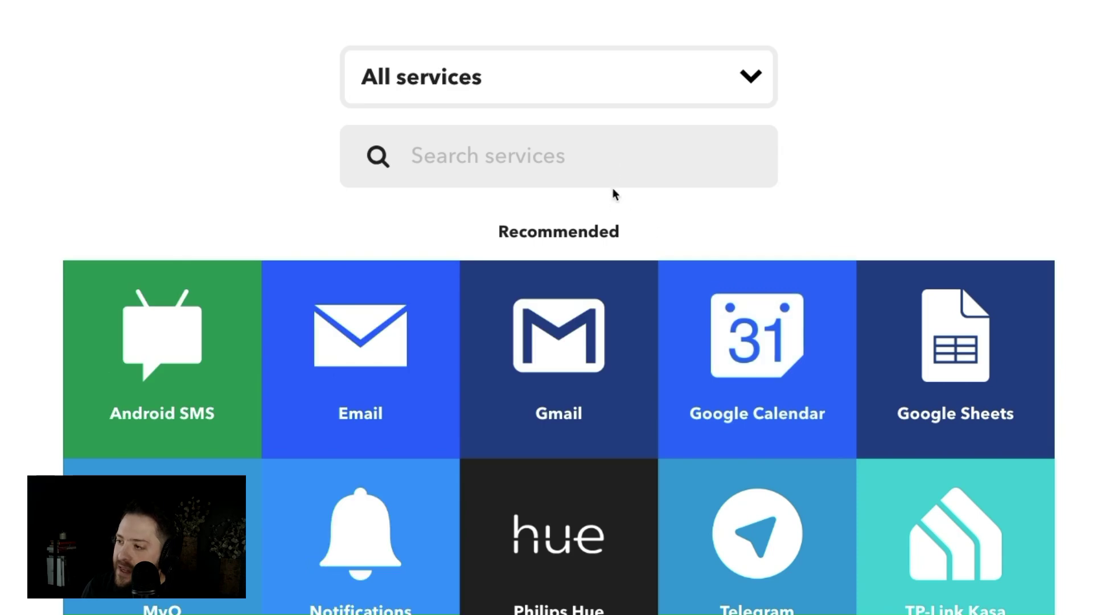
pyautogui.click(616, 180)
pyautogui.write('google')
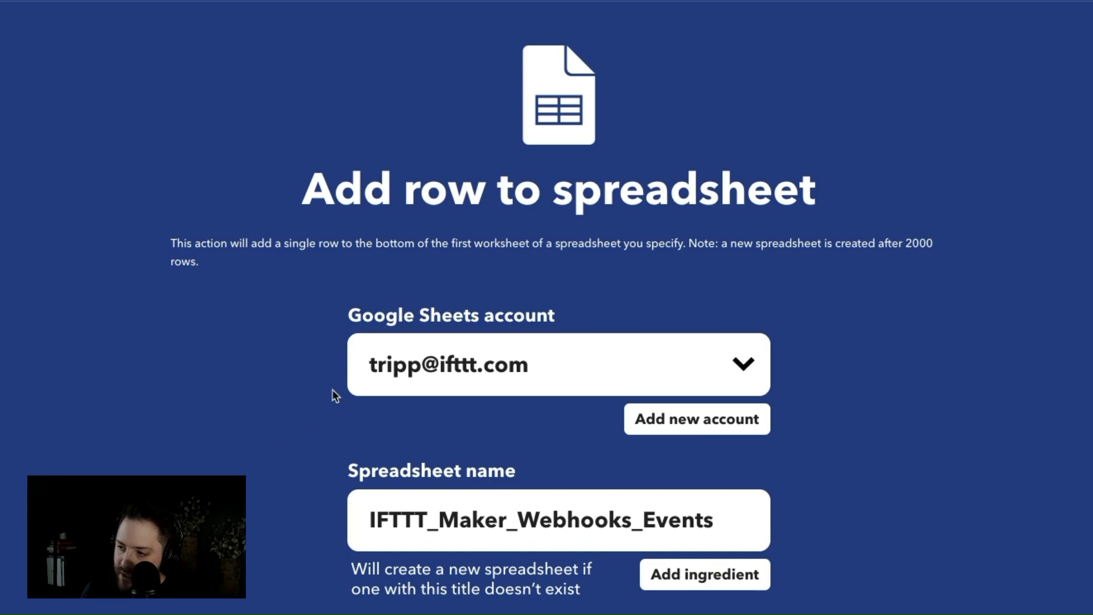
# - Create a Google Sheets Add row to spreadsheet action with default name, row format and folder path
pyautogui.scroll(-1, 444, 364)
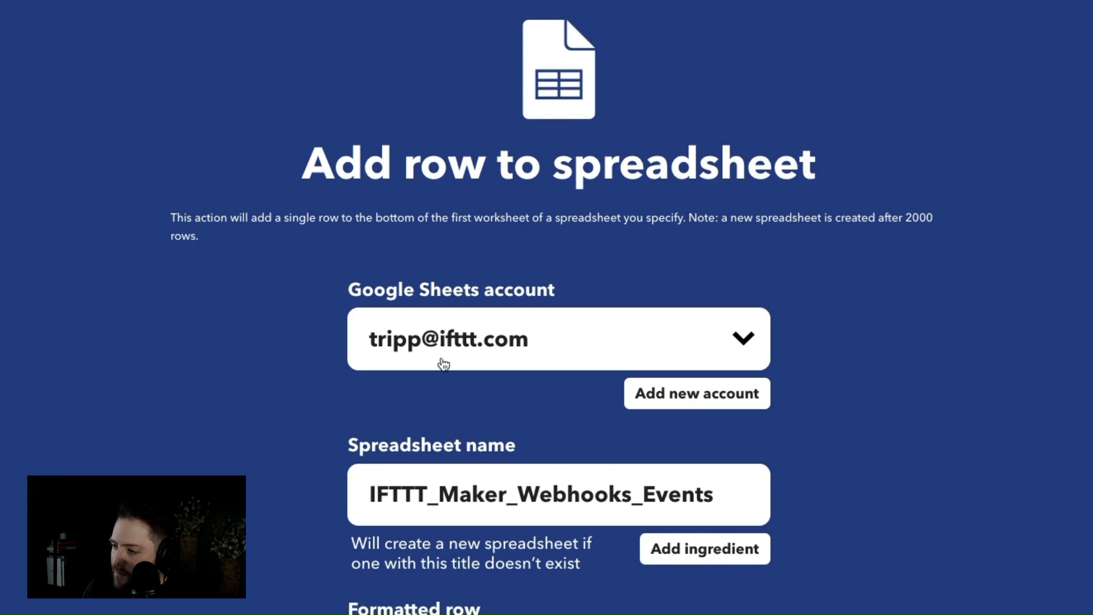
pyautogui.scroll(-1, 443, 365)
pyautogui.scroll(-3, 444, 363)
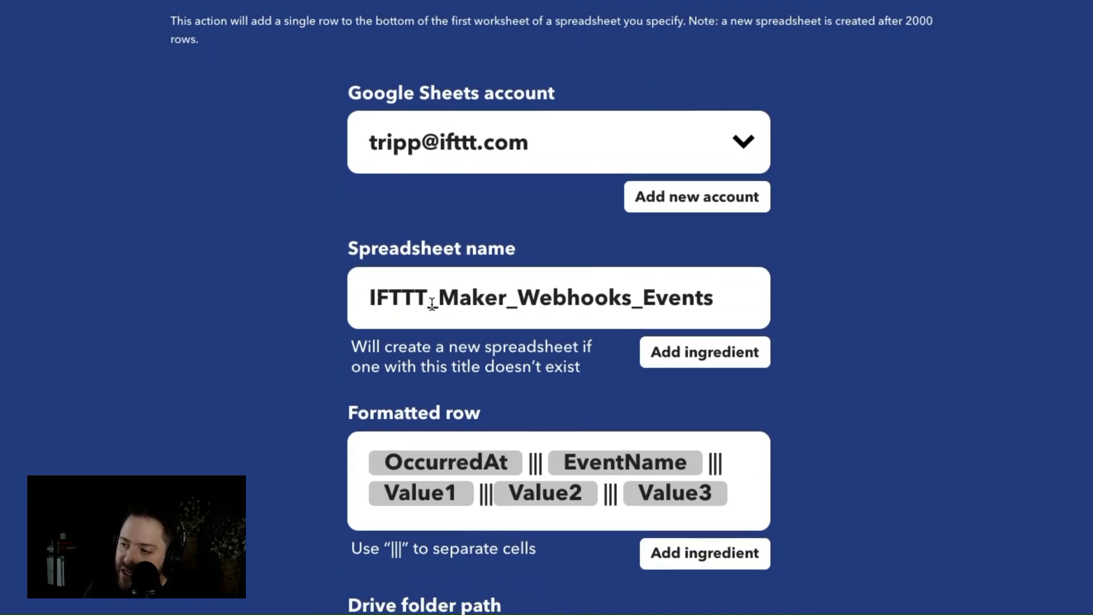
pyautogui.scroll(-2, 432, 303)
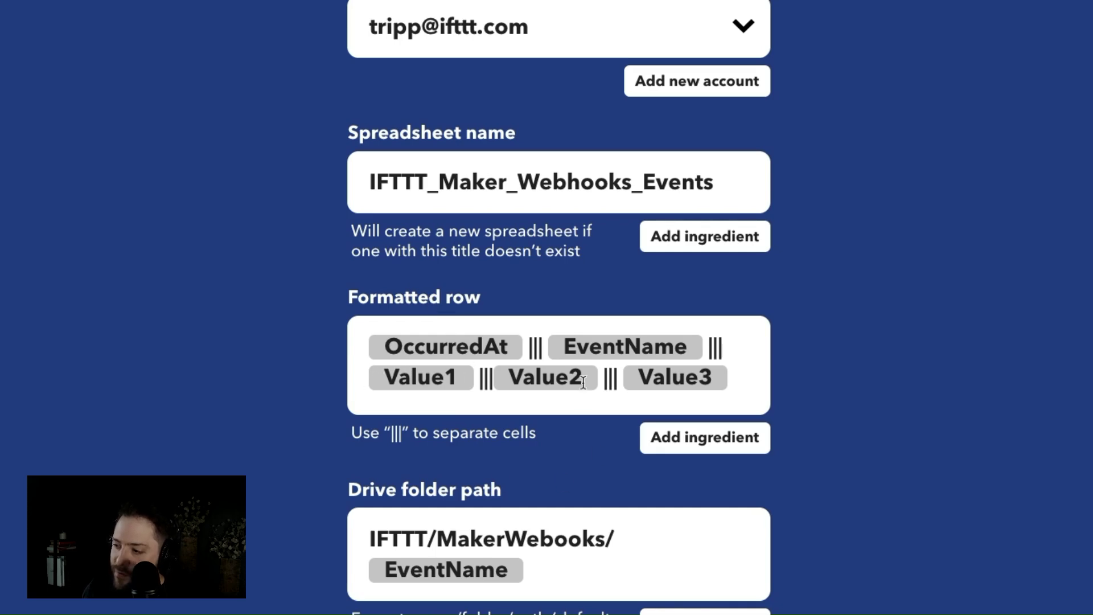
pyautogui.scroll(-2, 717, 374)
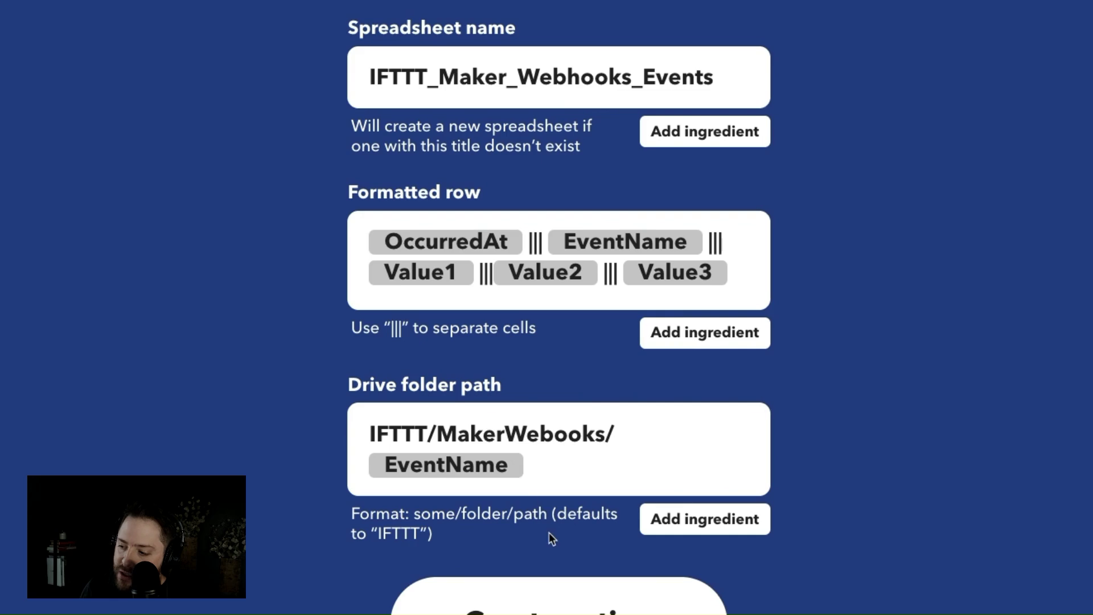
pyautogui.click(511, 455)
pyautogui.click(527, 531)
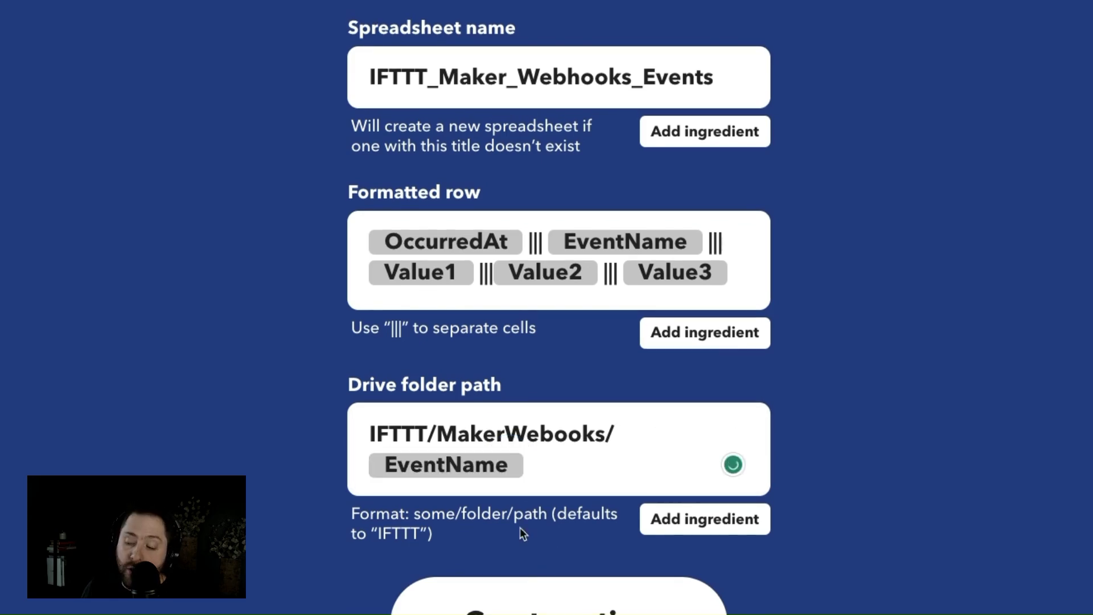
pyautogui.click(564, 599)
pyautogui.click(569, 525)
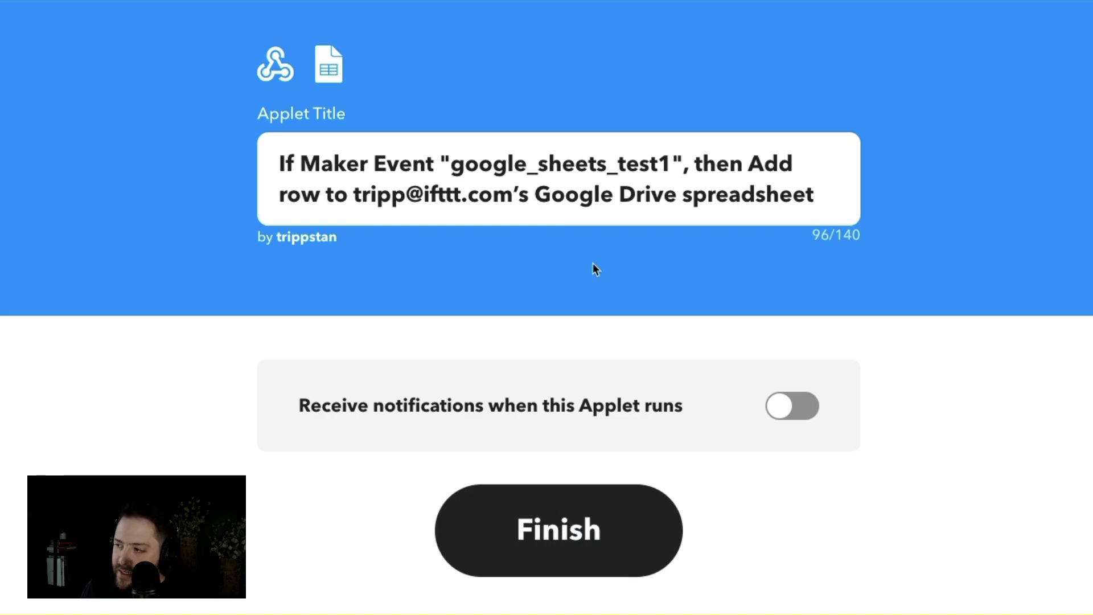
# - Append '- TEST' to the applet title and finish, turning the applet on
pyautogui.click(832, 191)
pyautogui.write('- T')
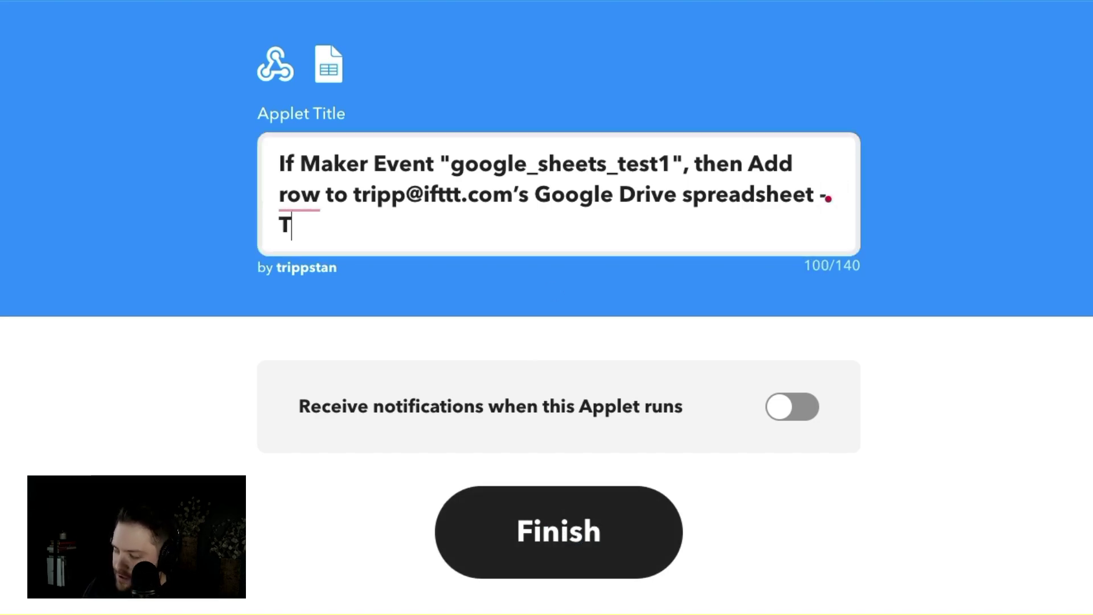
pyautogui.write('EST')
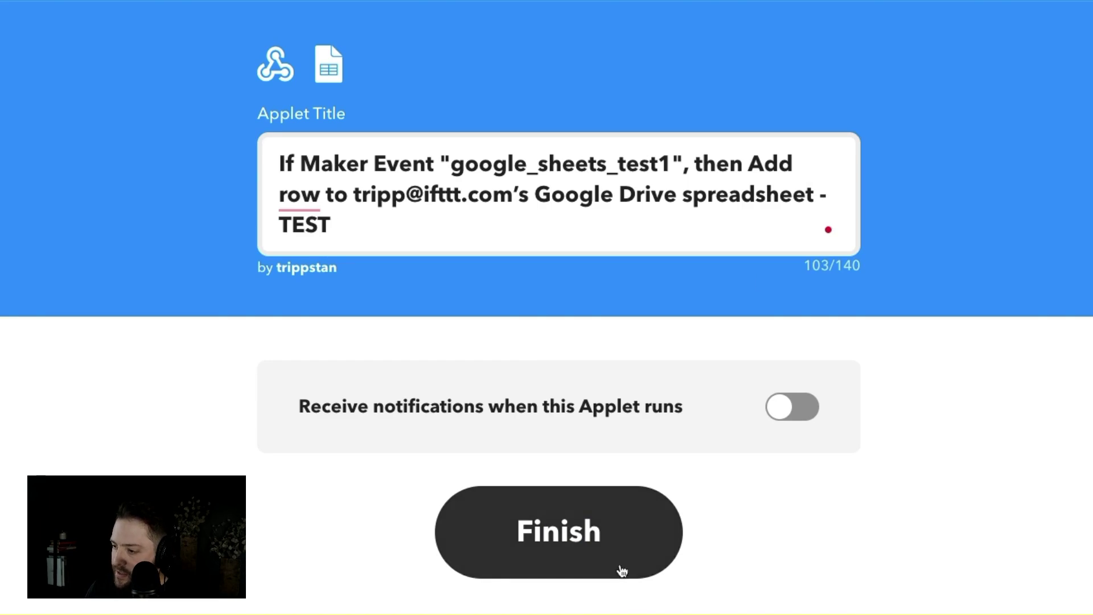
pyautogui.click(611, 550)
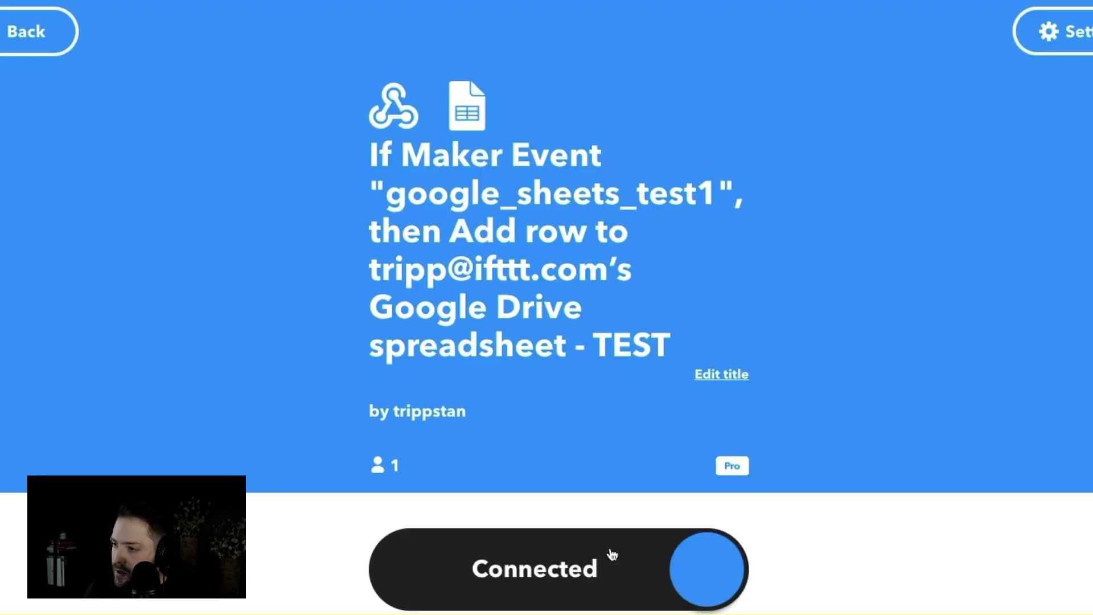
pyautogui.scroll(-8, 604, 433)
pyautogui.scroll(-7, 604, 424)
pyautogui.scroll(10, 603, 424)
pyautogui.scroll(5, 603, 423)
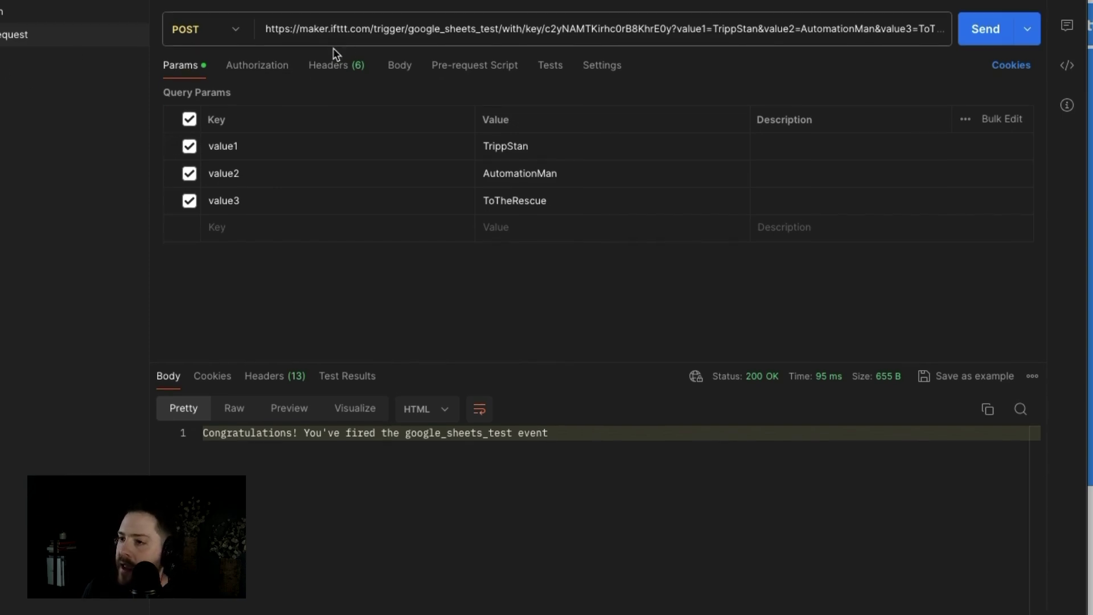
pyautogui.click(226, 20)
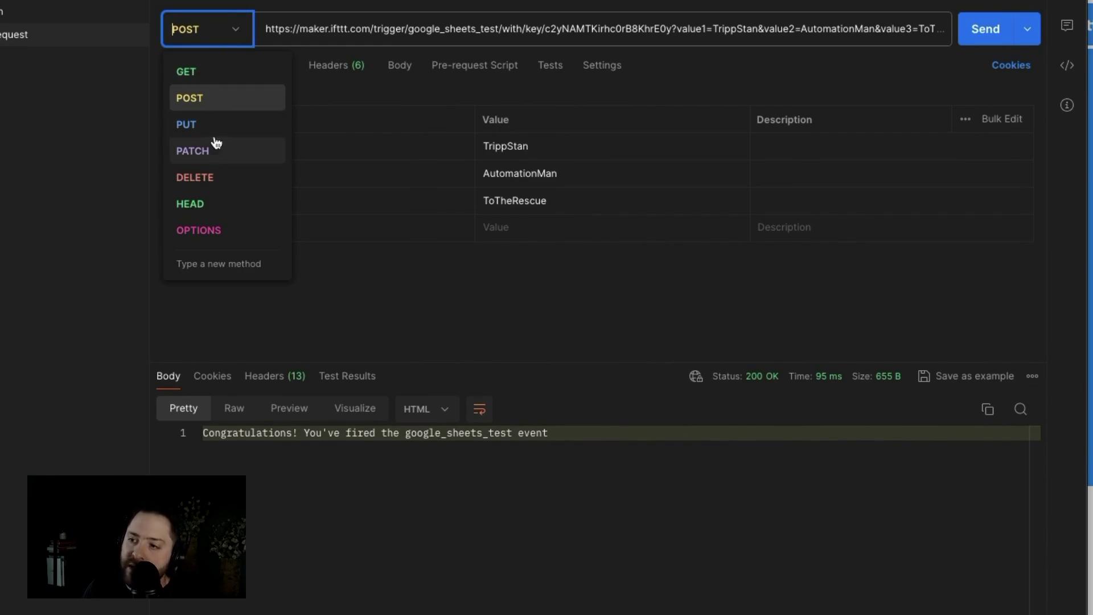
pyautogui.click(186, 98)
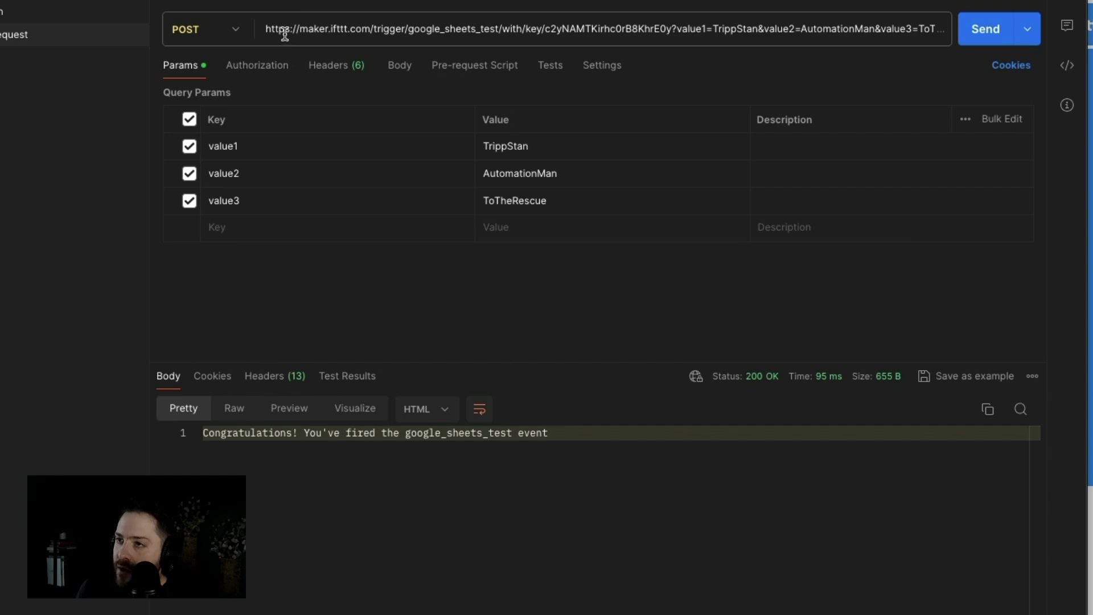
# - Change the request URL's event name to google_sheets_test1
pyautogui.click(501, 28)
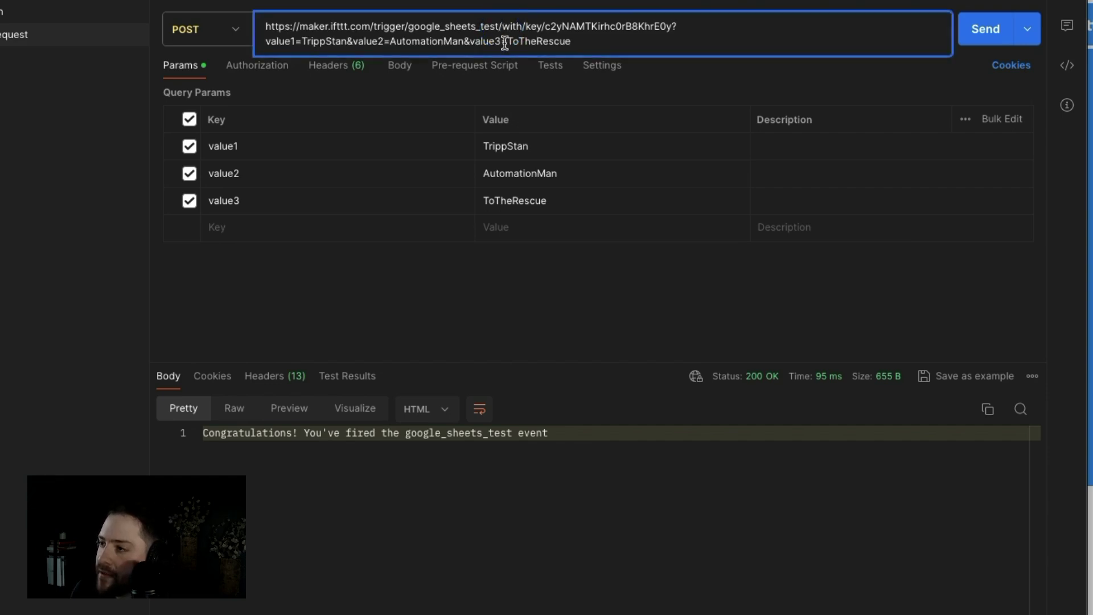
pyautogui.moveTo(500, 26)
pyautogui.mouseDown()
pyautogui.moveTo(419, 25)
pyautogui.moveTo(488, 12)
pyautogui.moveTo(495, 25)
pyautogui.mouseUp()
pyautogui.write('1')
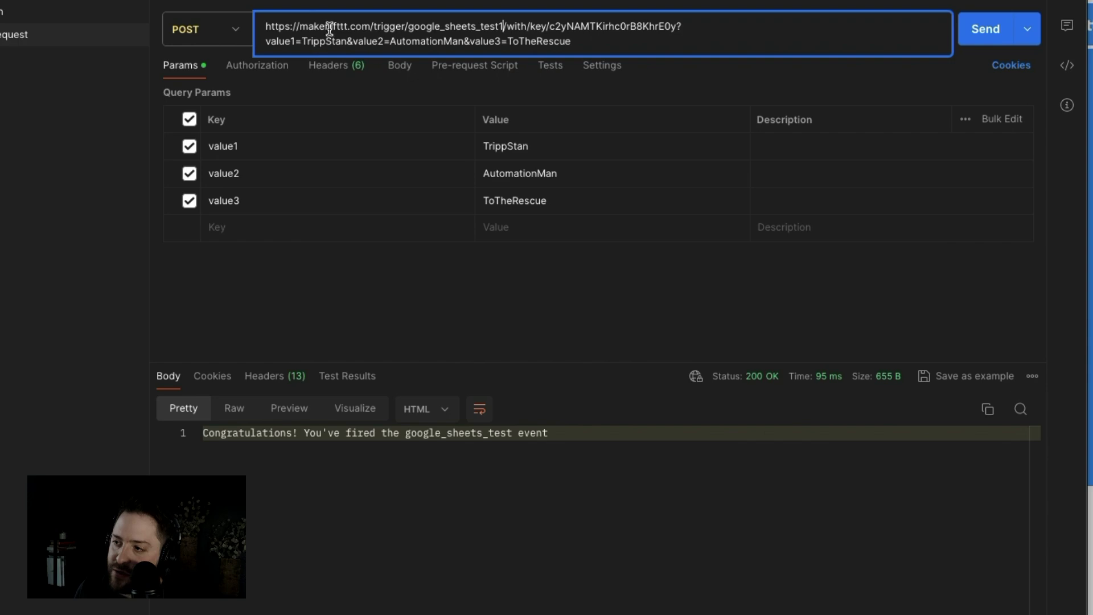
# - Review the URL's value parameters and send the POST request
pyautogui.click(304, 41)
pyautogui.moveTo(303, 41); pyautogui.dragTo(573, 41)
pyautogui.click(452, 41)
pyautogui.click(573, 41)
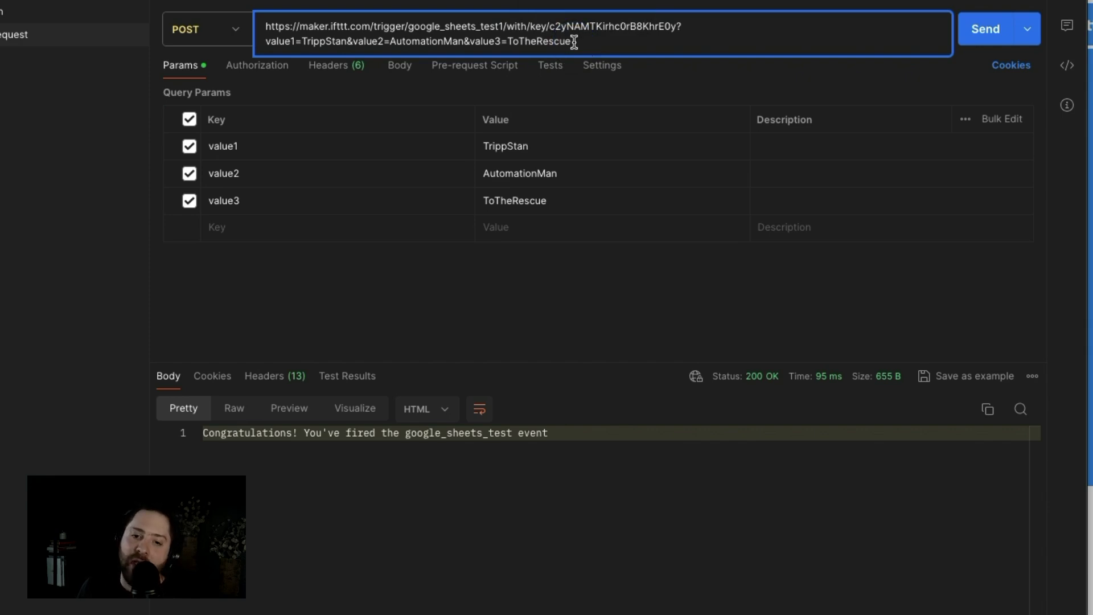
pyautogui.moveTo(573, 41); pyautogui.dragTo(507, 43)
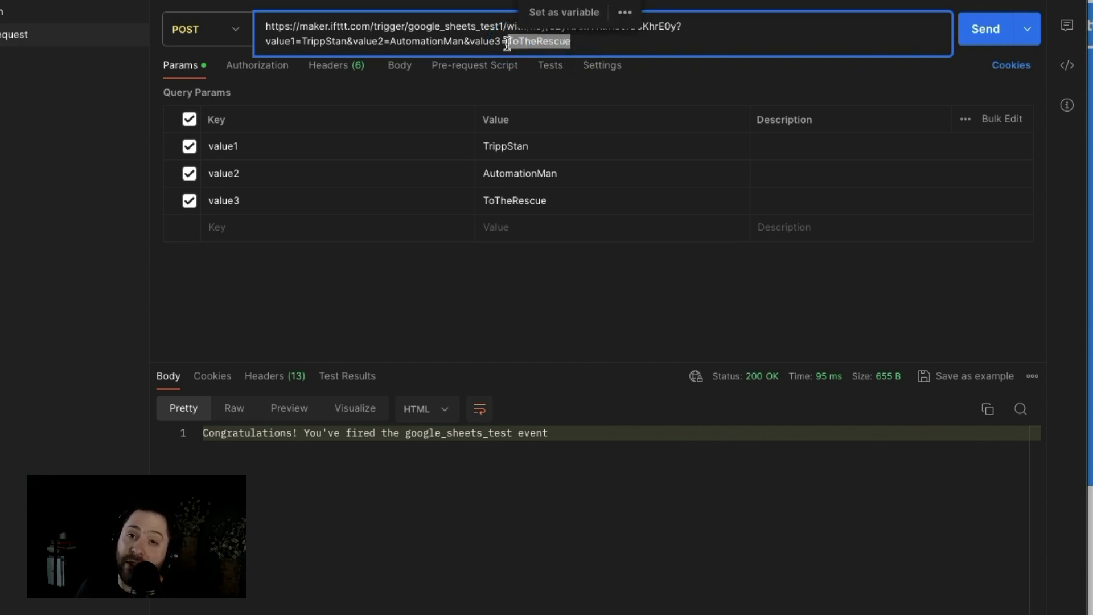
pyautogui.click(660, 84)
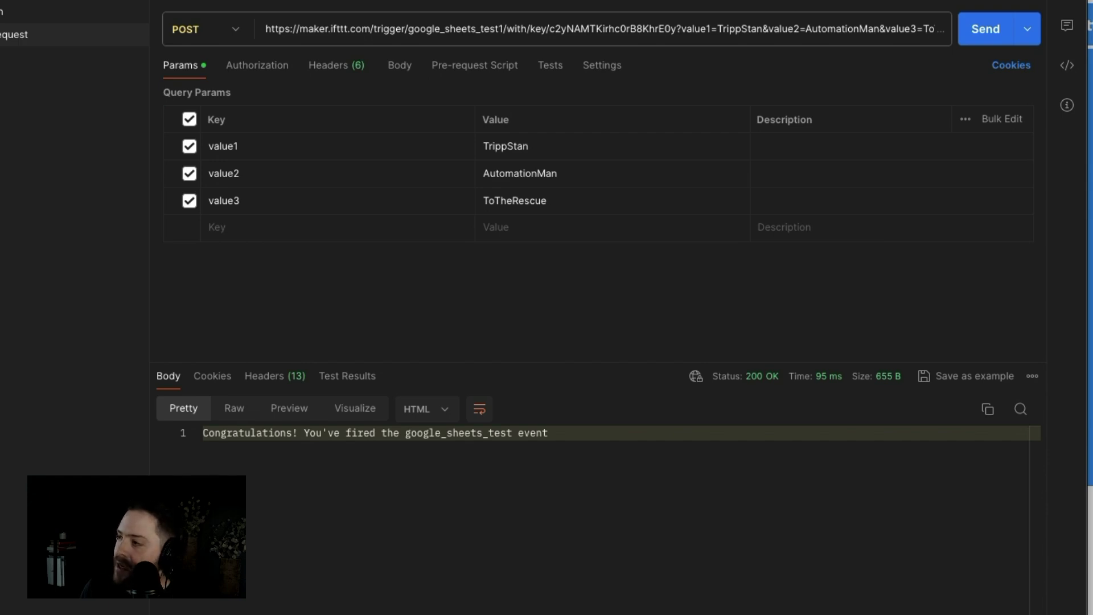
pyautogui.click(992, 38)
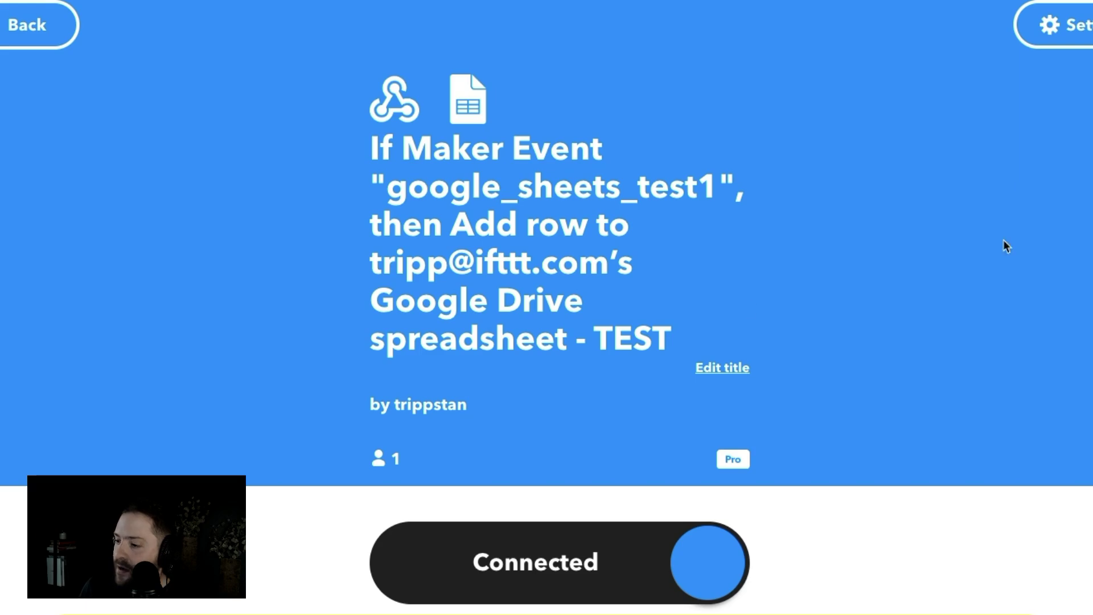
# - Open the applet's activity log and expand the Webhooks step of the latest run
pyautogui.scroll(-8, 557, 263)
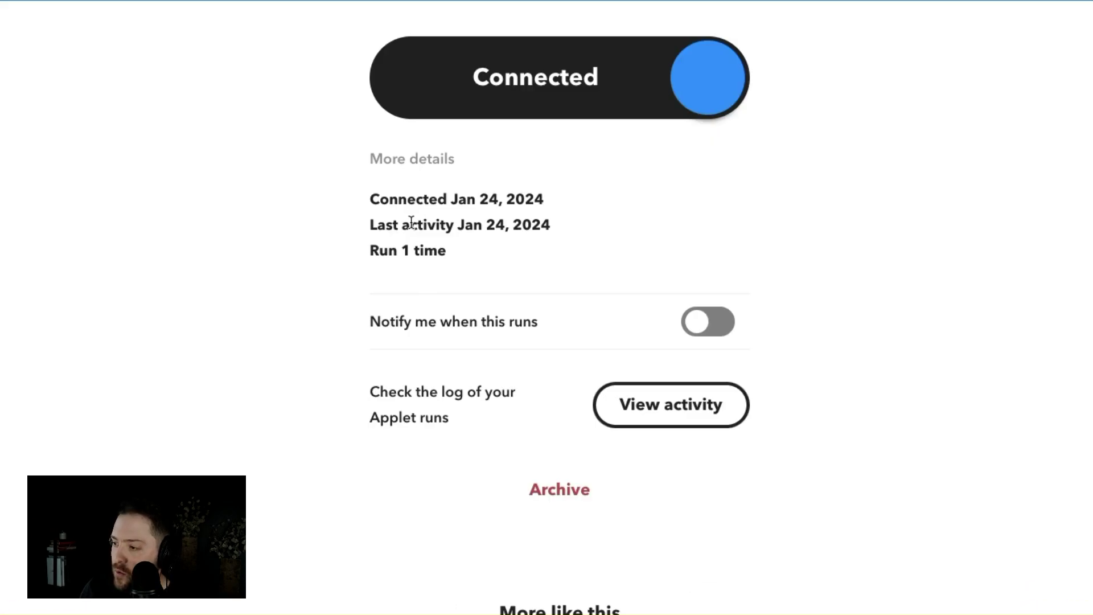
pyautogui.click(675, 405)
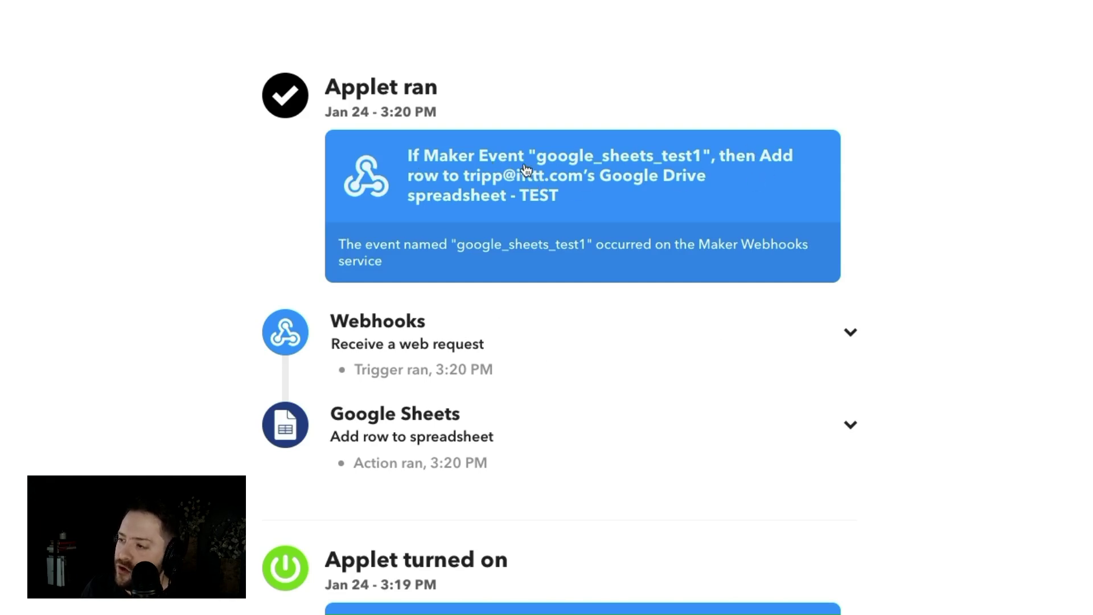
pyautogui.scroll(-1, 827, 257)
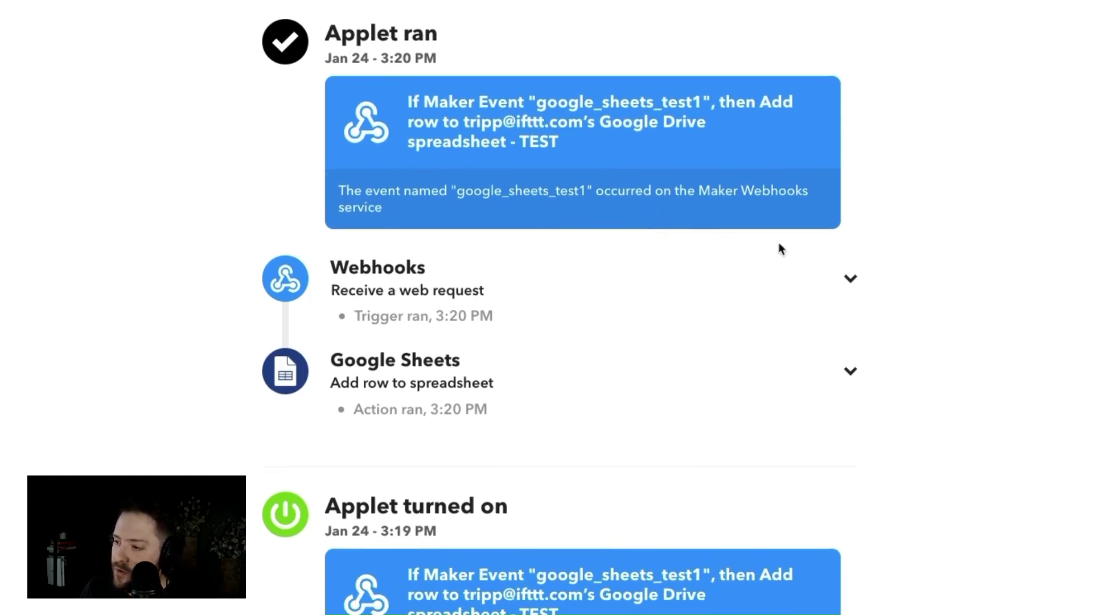
pyautogui.click(827, 275)
pyautogui.scroll(-3, 476, 289)
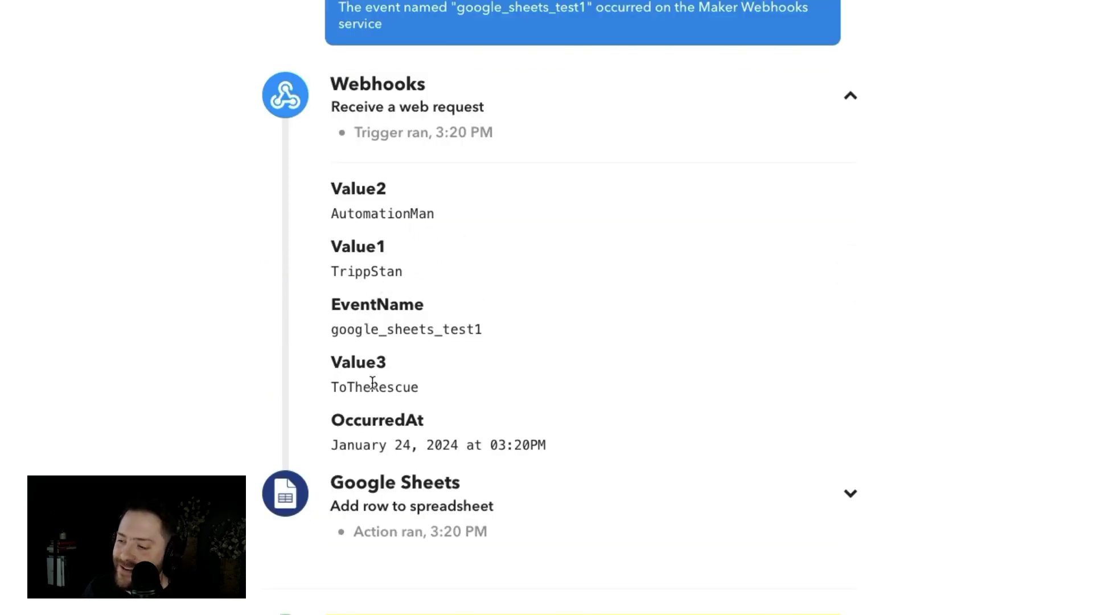
pyautogui.scroll(-6, 635, 301)
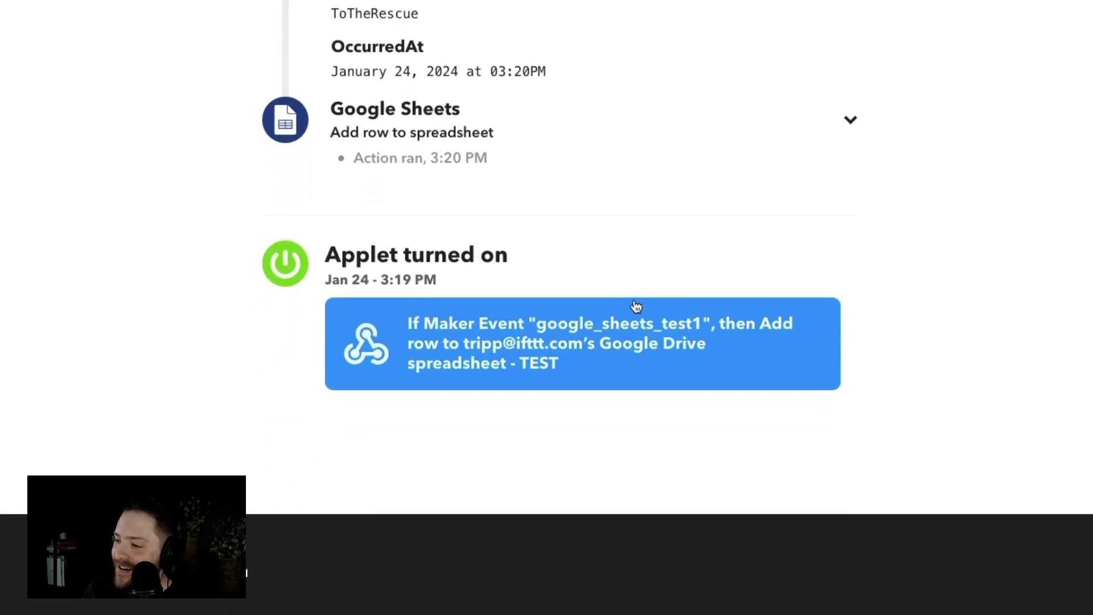
pyautogui.scroll(13, 635, 302)
pyautogui.scroll(3, 635, 302)
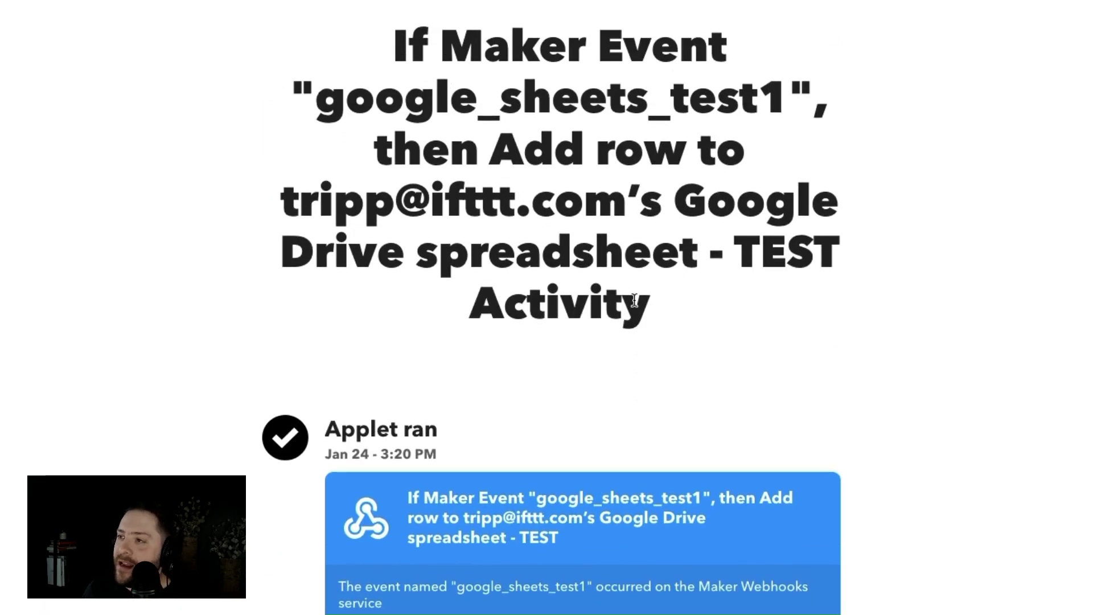
pyautogui.scroll(2, 635, 301)
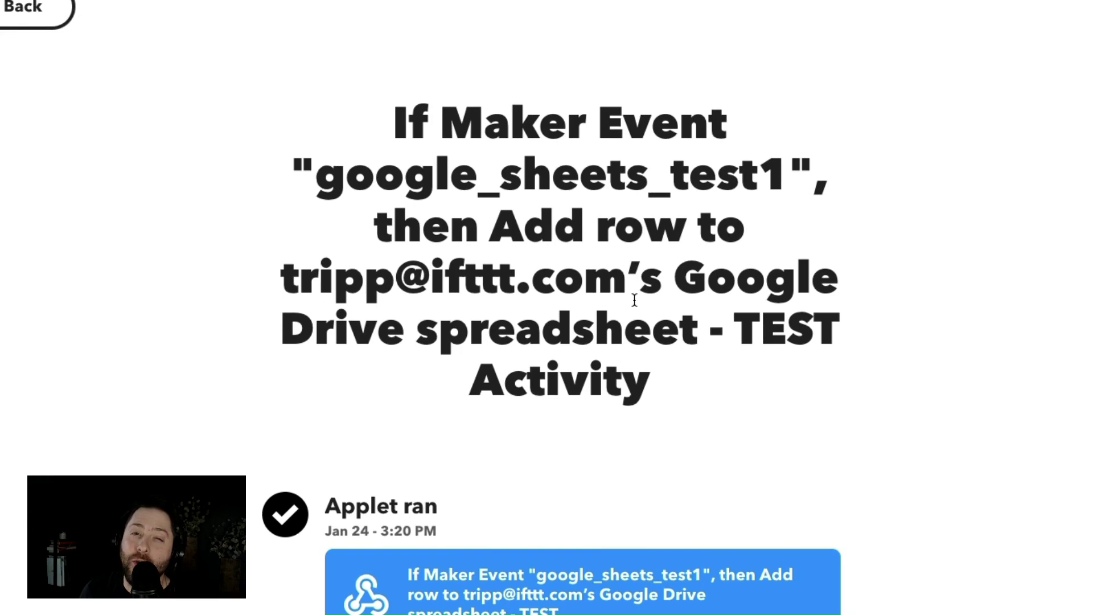